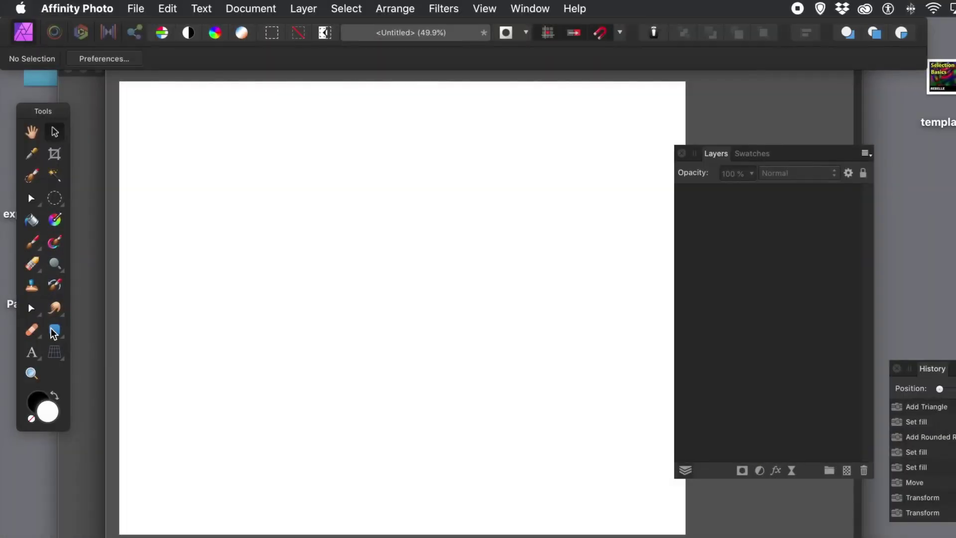
Draw a large triangle across the page with the Triangle Tool.
click(53, 332)
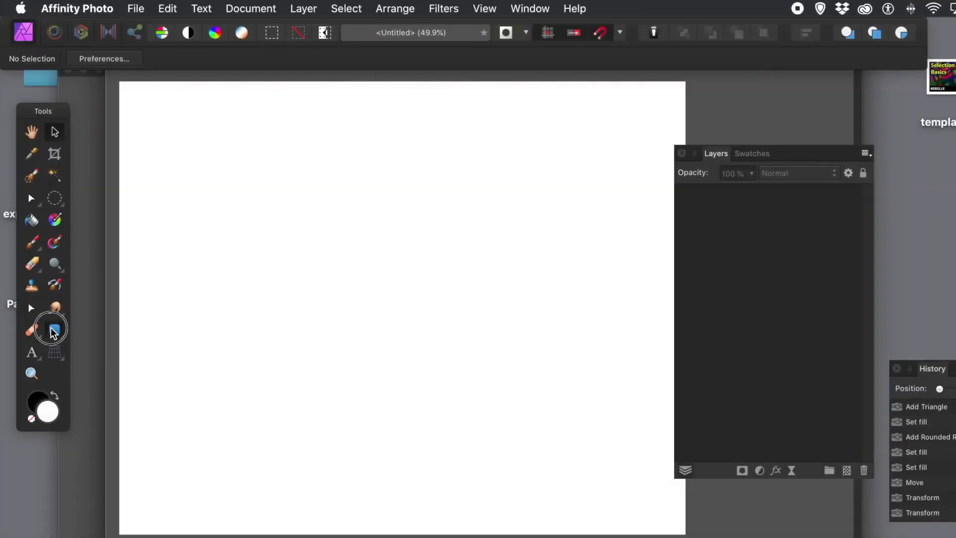
drag(54, 331, 143, 336)
drag(260, 118, 566, 482)
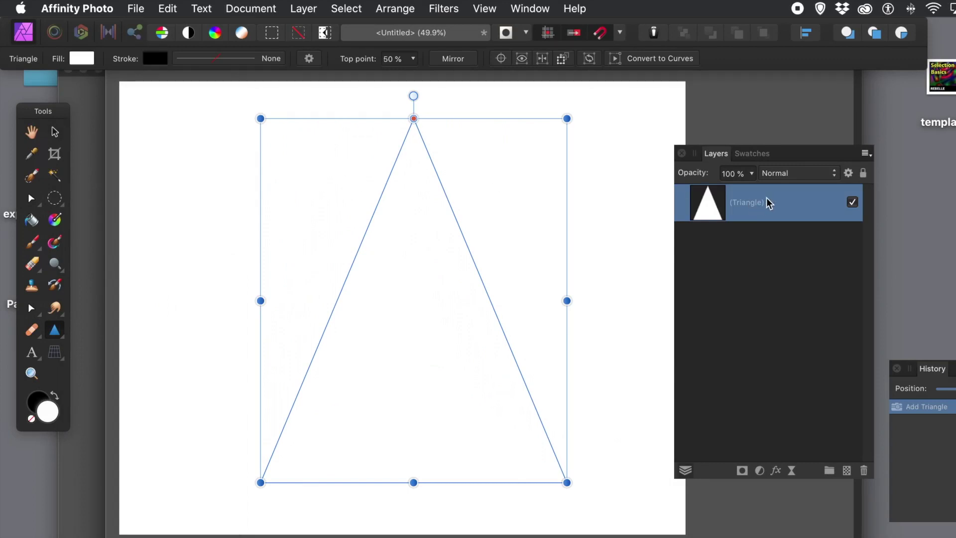
Fill the triangle with the yellow-red radial gradient from the Gradients swatches.
click(761, 155)
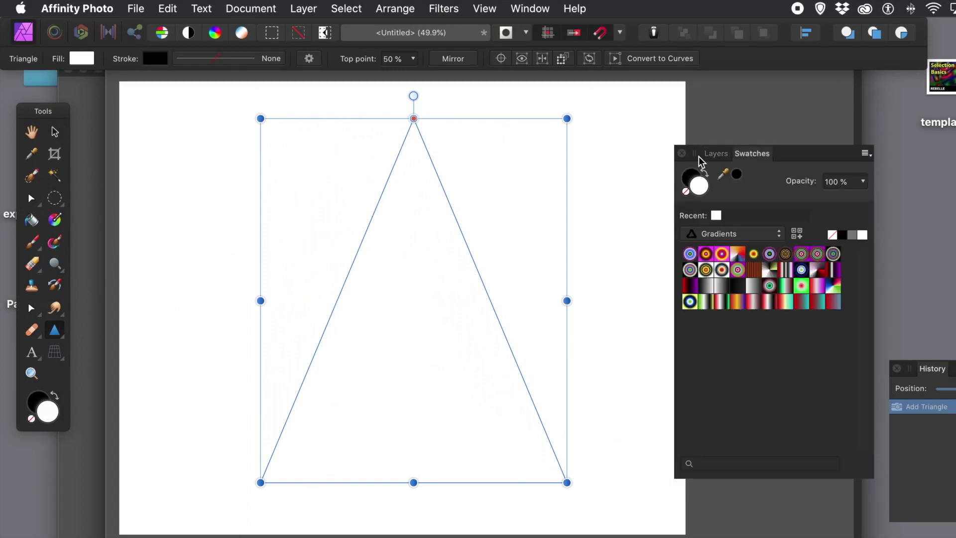
click(486, 9)
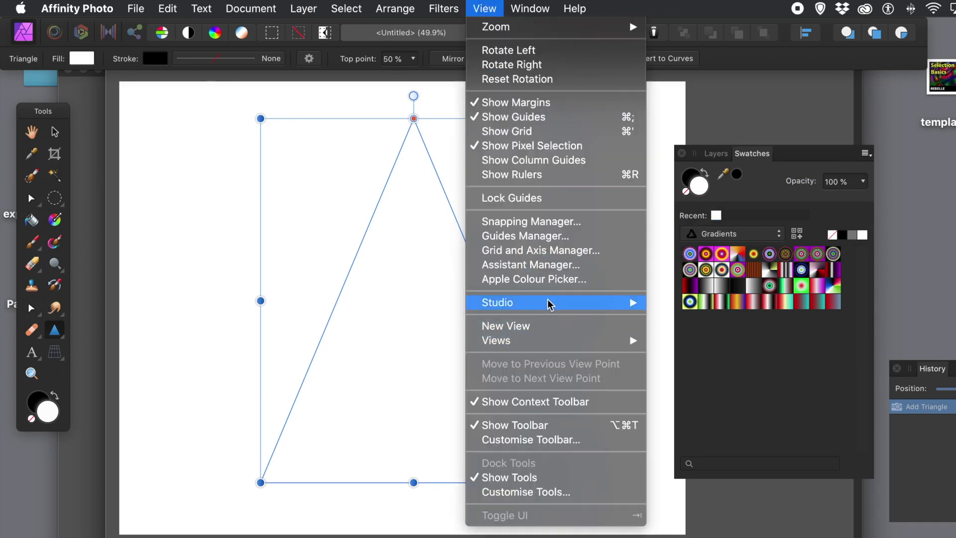
mouse_move(549, 302)
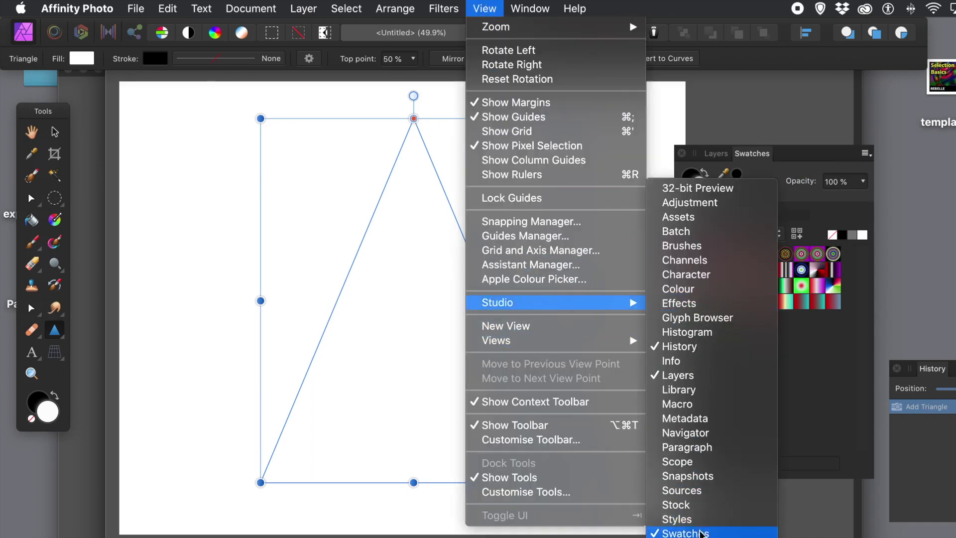
click(809, 157)
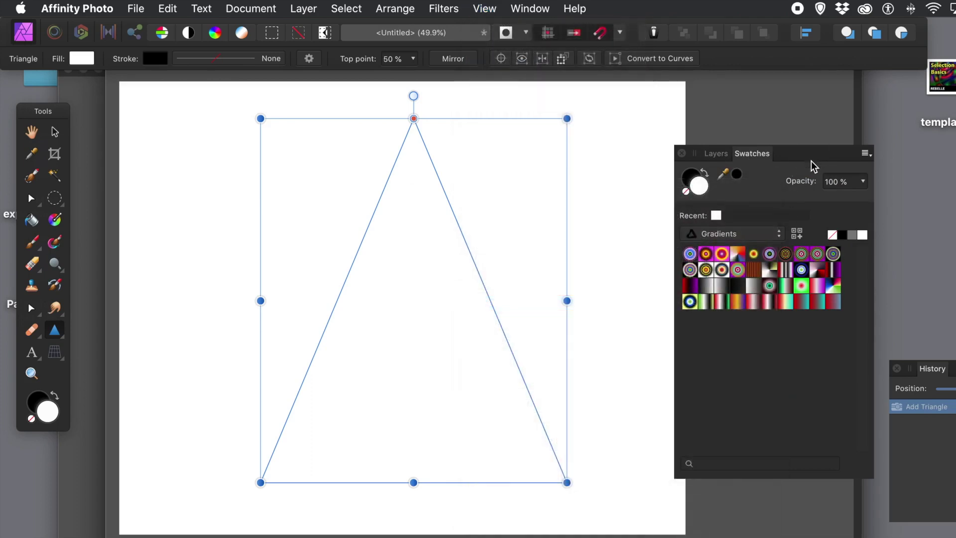
click(770, 254)
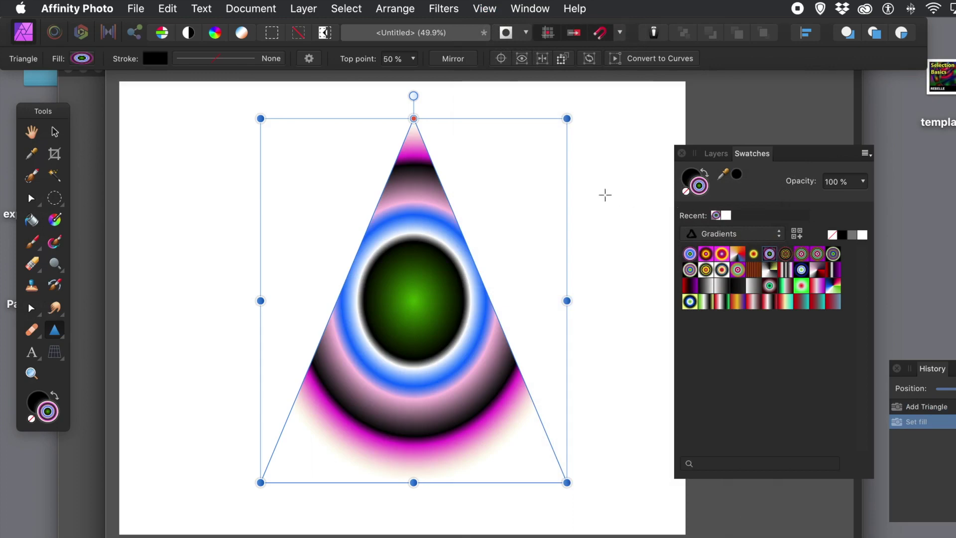
click(710, 255)
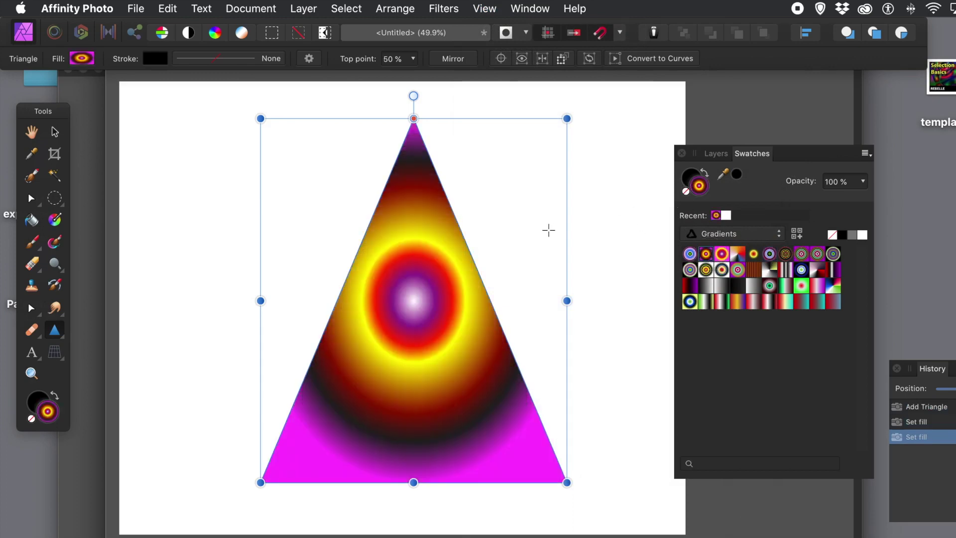
click(57, 331)
Draw a red-to-cyan gradient rounded rectangle over the triangle's left side and nest it as the triangle's mask.
drag(56, 331, 117, 313)
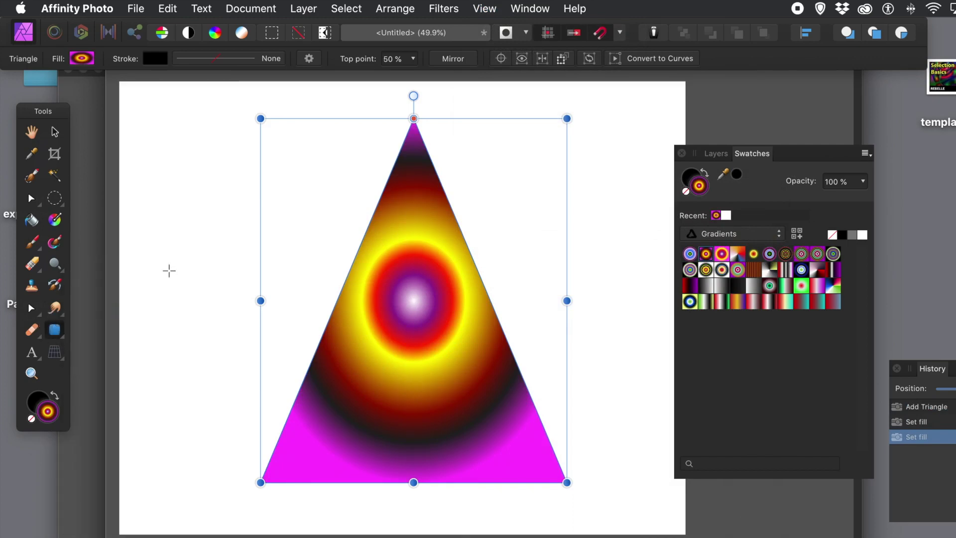
drag(158, 259, 365, 371)
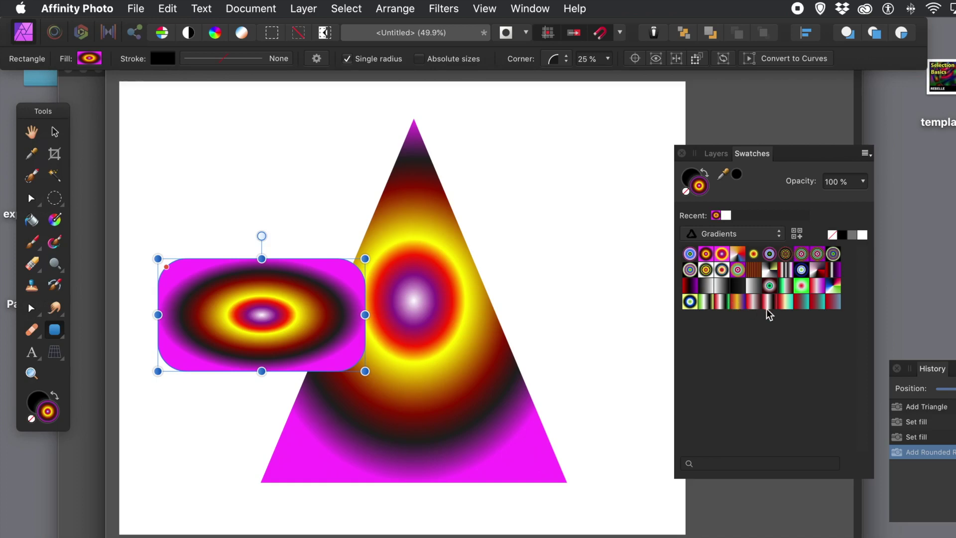
click(801, 302)
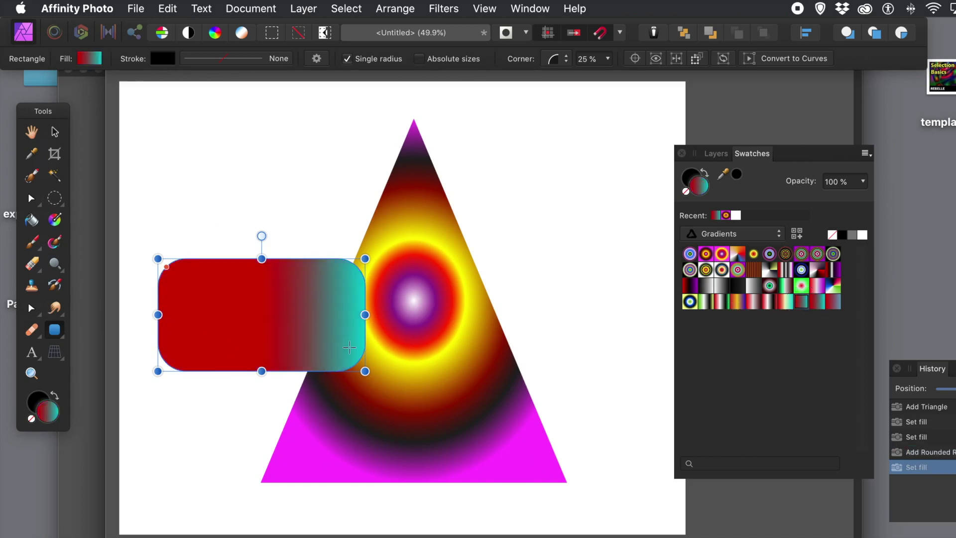
click(716, 153)
drag(710, 204, 712, 242)
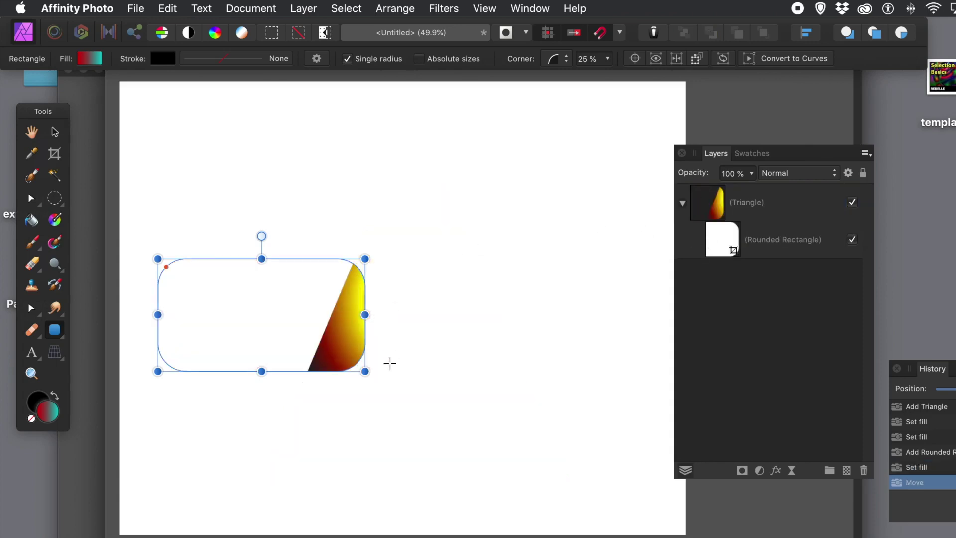
Enlarge the rounded-rectangle mask, centre it on the triangle, then hide it to view the whole triangle.
drag(366, 374, 477, 432)
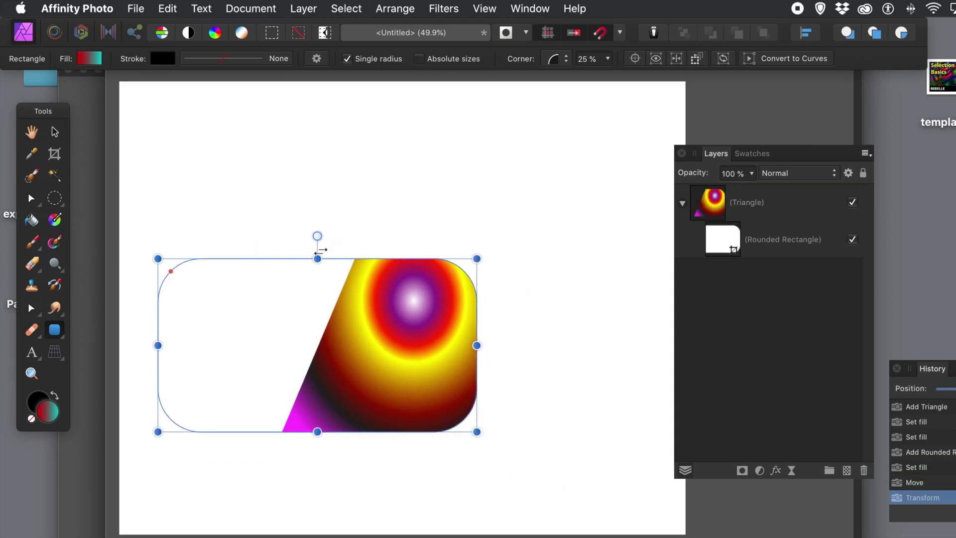
click(56, 132)
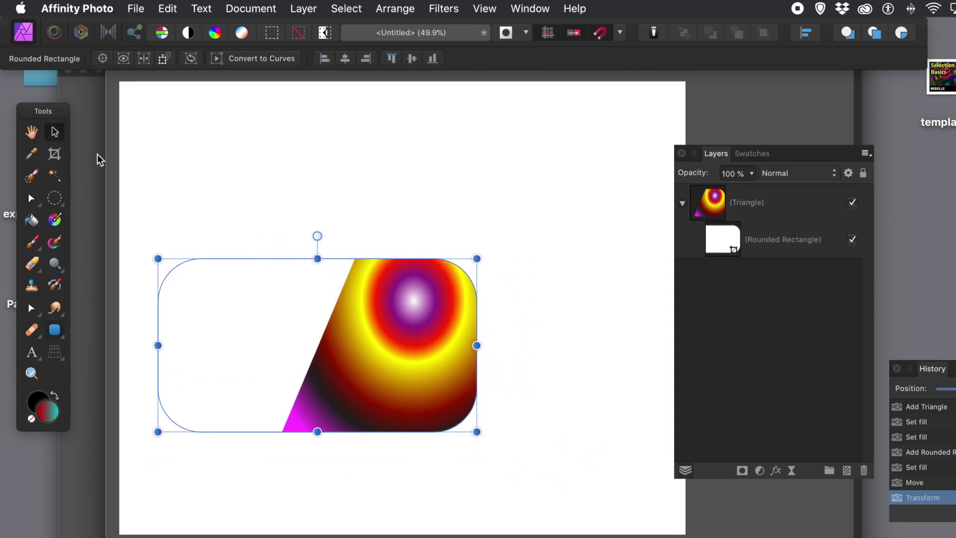
drag(222, 259, 330, 204)
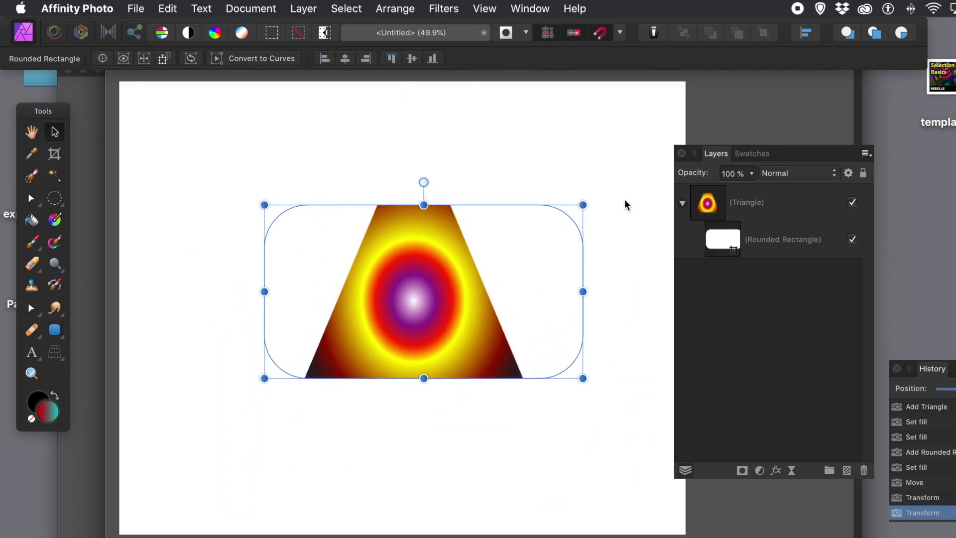
click(707, 208)
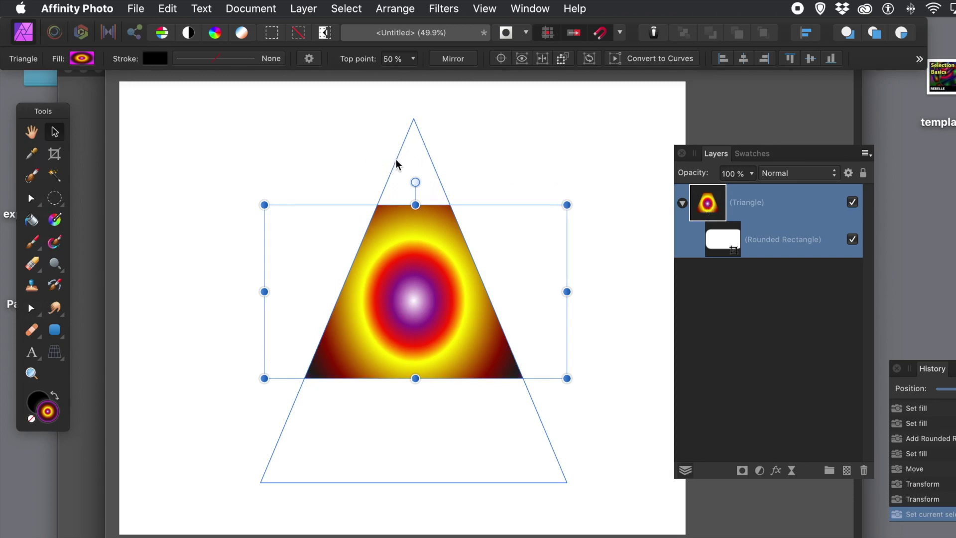
click(852, 240)
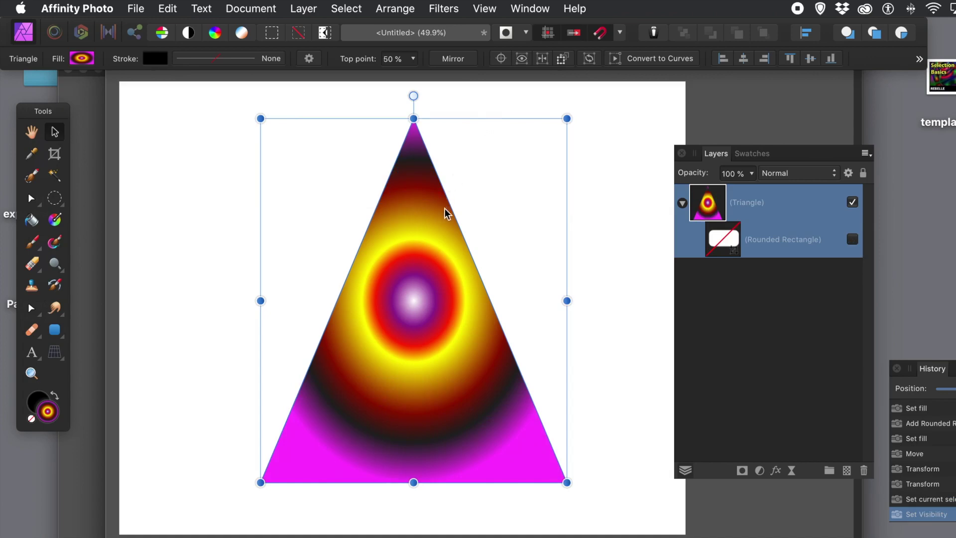
Shift the triangle left, toggle the mask off and back on, and tilt the triangle about 3°.
drag(451, 215, 384, 229)
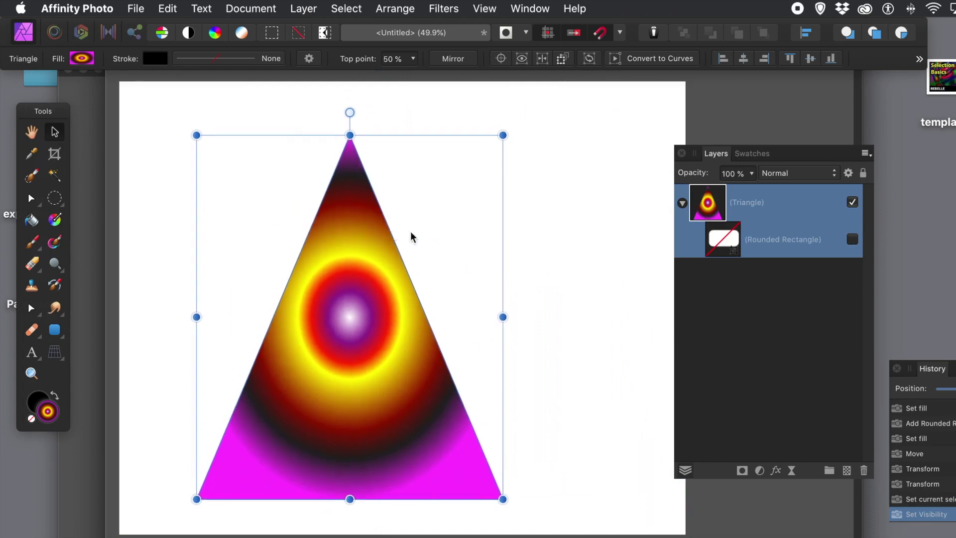
click(853, 239)
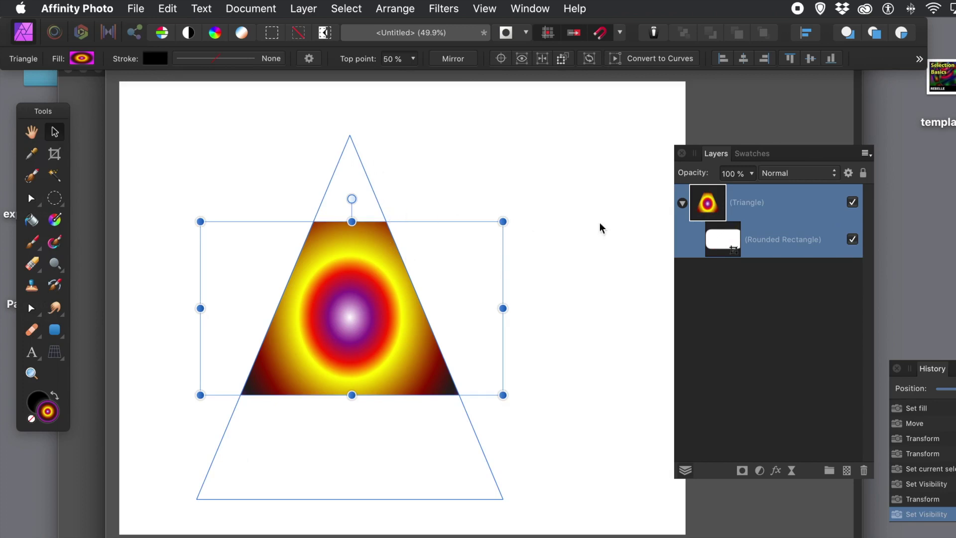
click(854, 240)
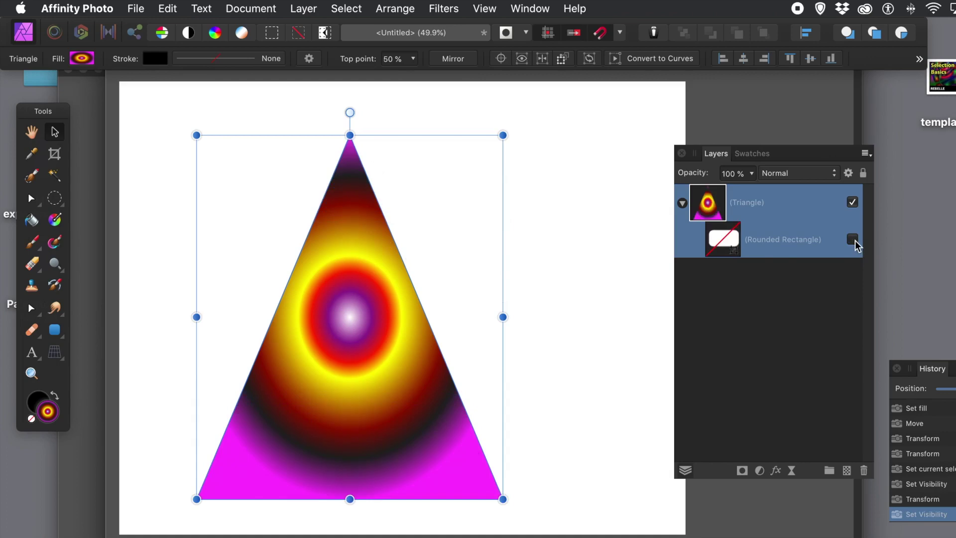
click(854, 239)
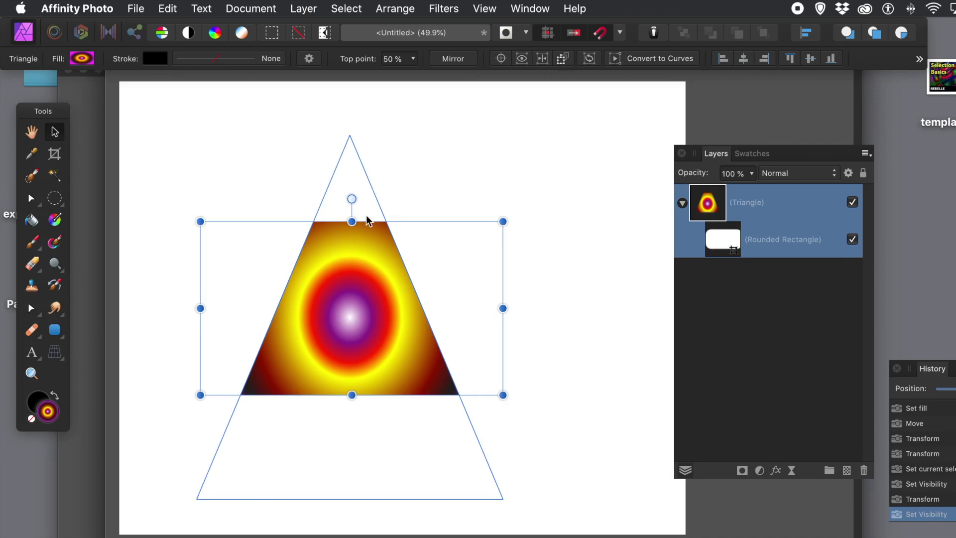
drag(353, 199, 311, 167)
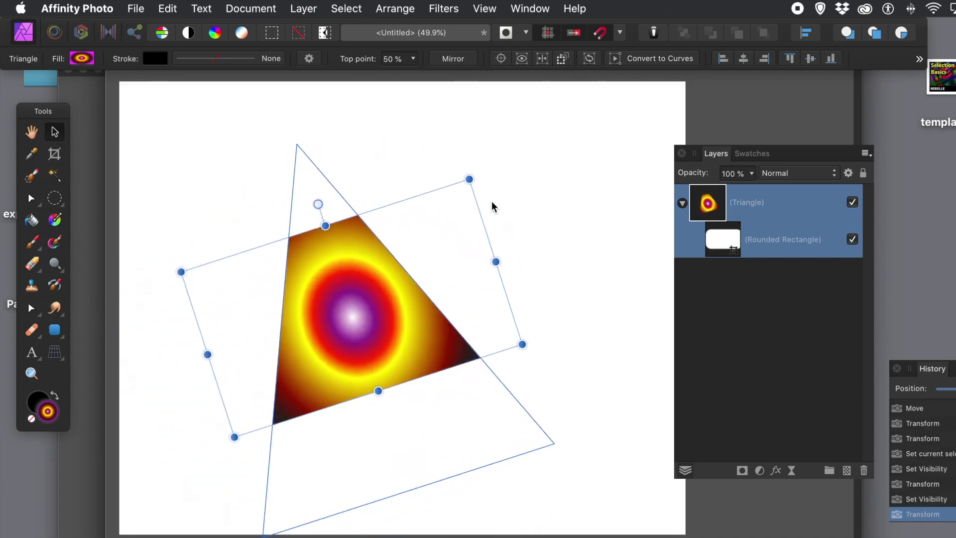
drag(316, 203, 358, 193)
Rotate the Rounded Rectangle mask diagonally to about -63.8°.
click(725, 237)
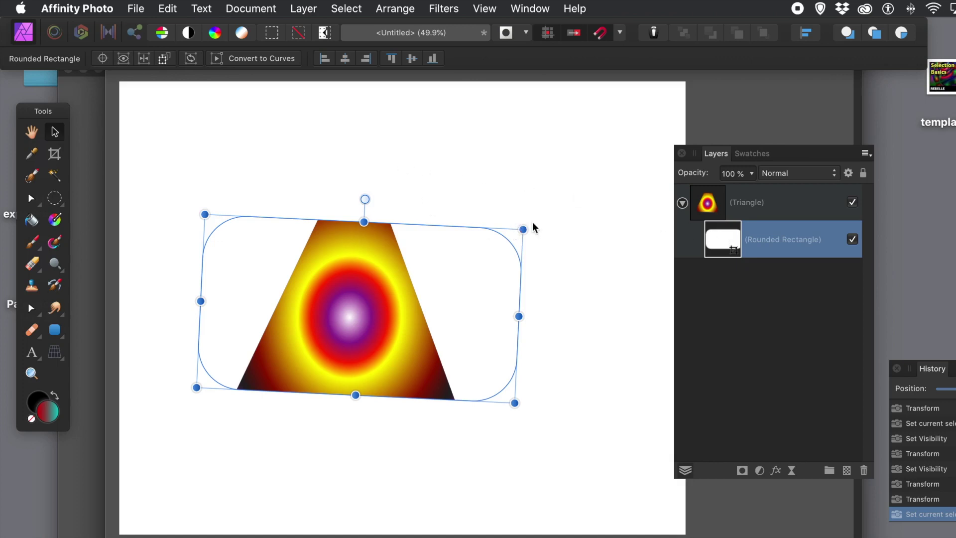
drag(530, 226, 404, 200)
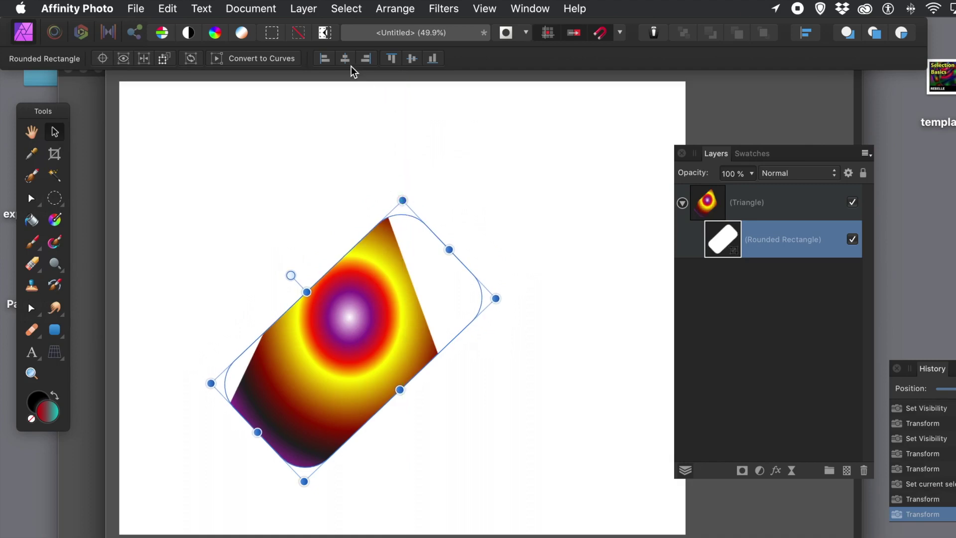
click(55, 227)
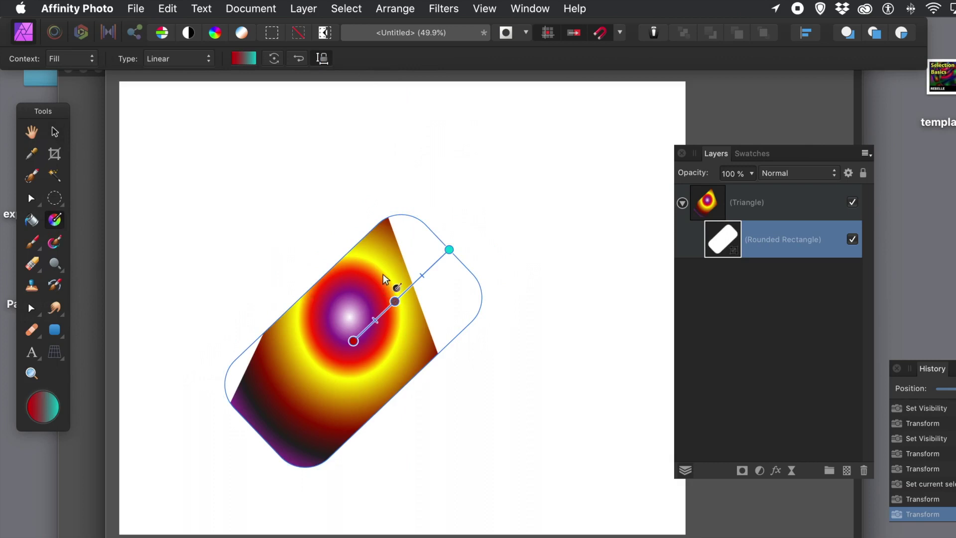
Set the mask gradient's teal end stop to 0% opacity in the gradient editor.
click(244, 59)
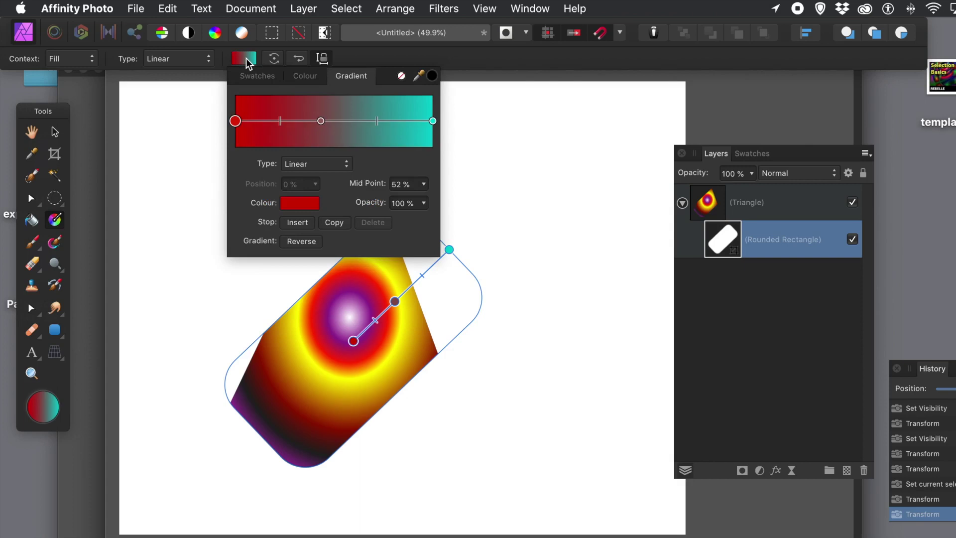
click(433, 121)
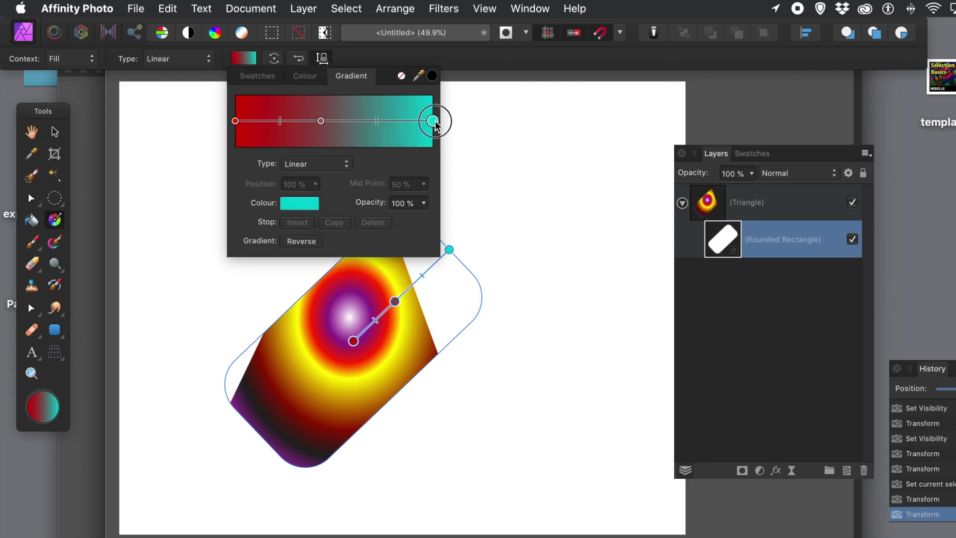
click(423, 203)
drag(393, 219, 278, 225)
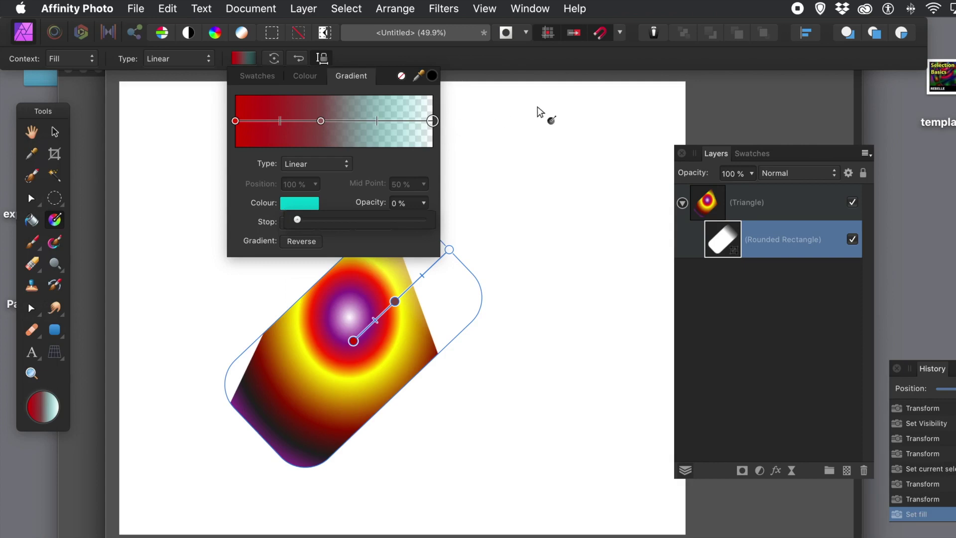
click(503, 55)
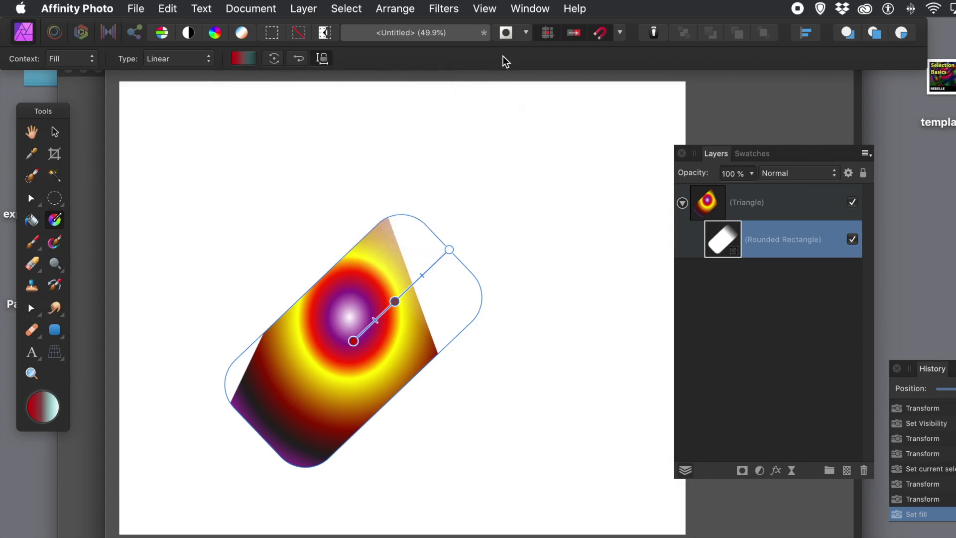
Drag the mask's linear gradient handles so the transparent end sits nearer the middle.
drag(450, 247, 401, 273)
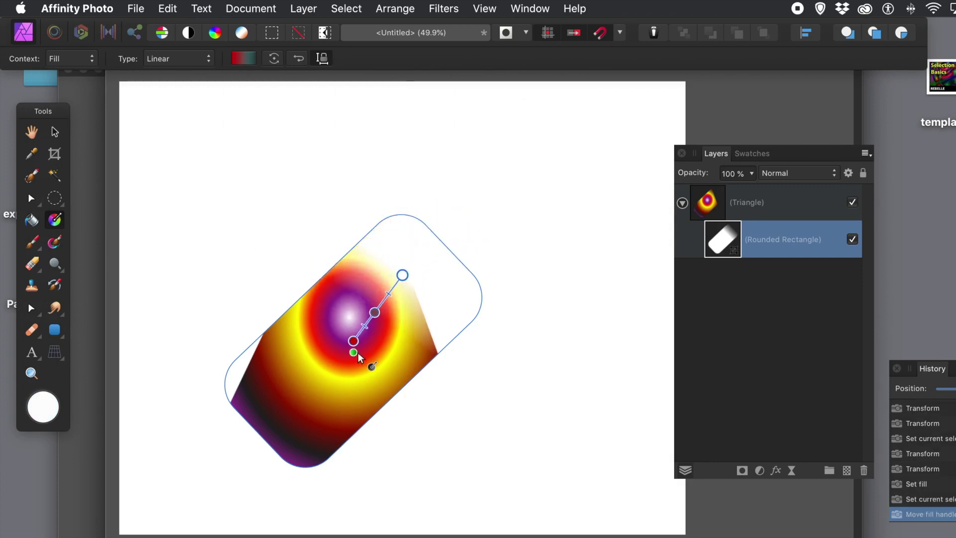
drag(354, 342, 195, 525)
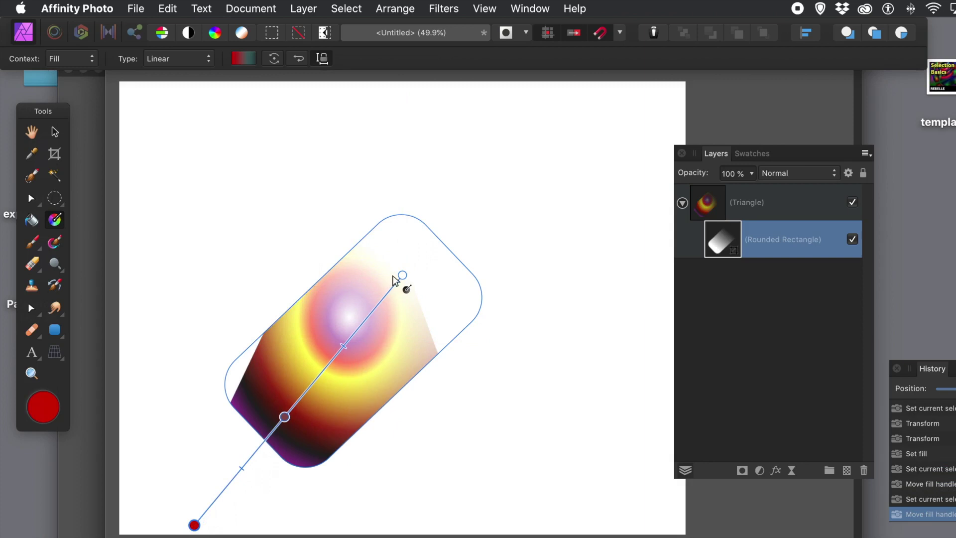
drag(385, 285, 366, 316)
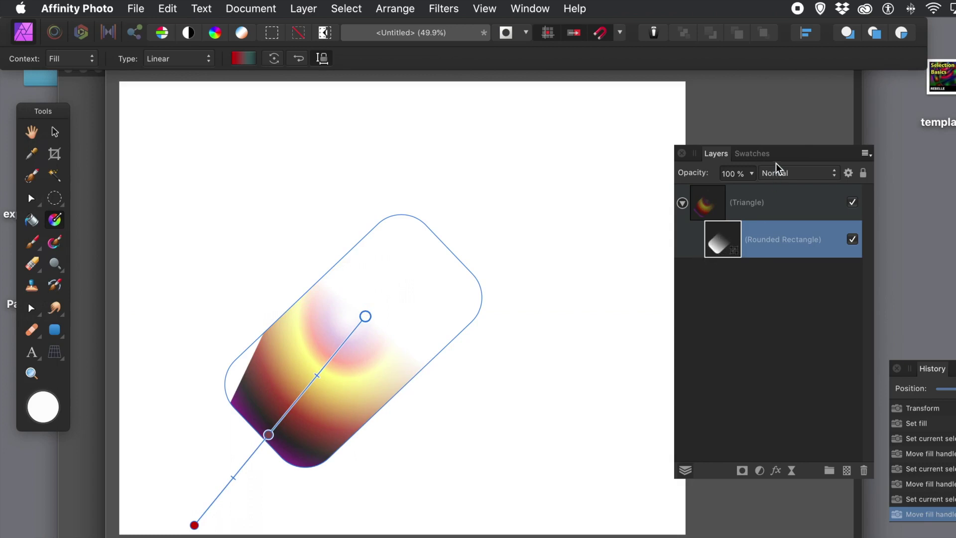
drag(799, 158, 622, 158)
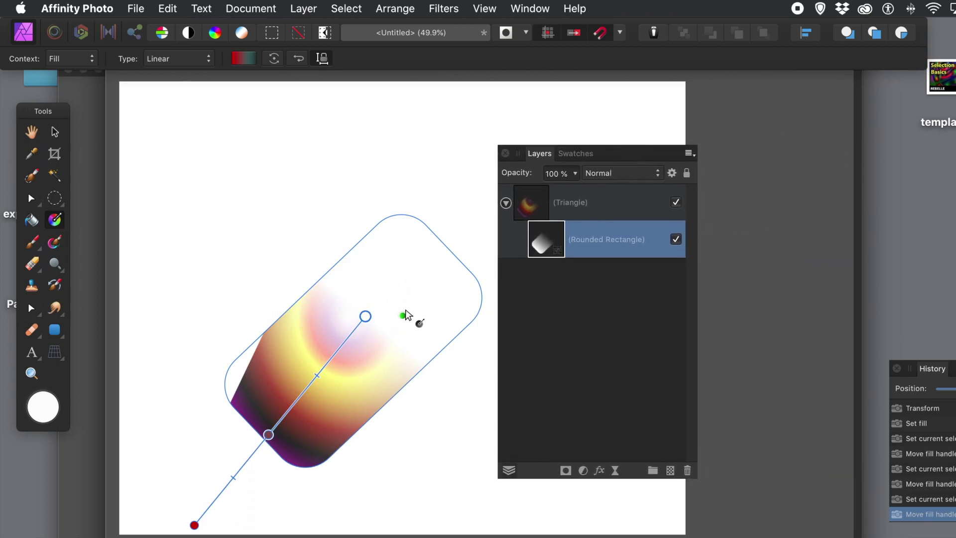
mouse_move(367, 317)
mouse_down()
mouse_move(401, 260)
mouse_move(355, 337)
mouse_move(358, 326)
mouse_up()
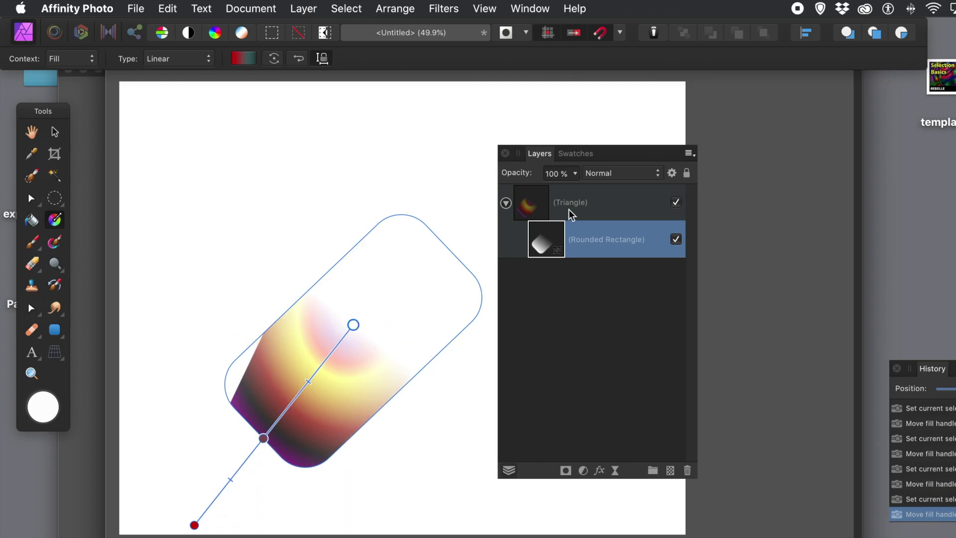
click(533, 208)
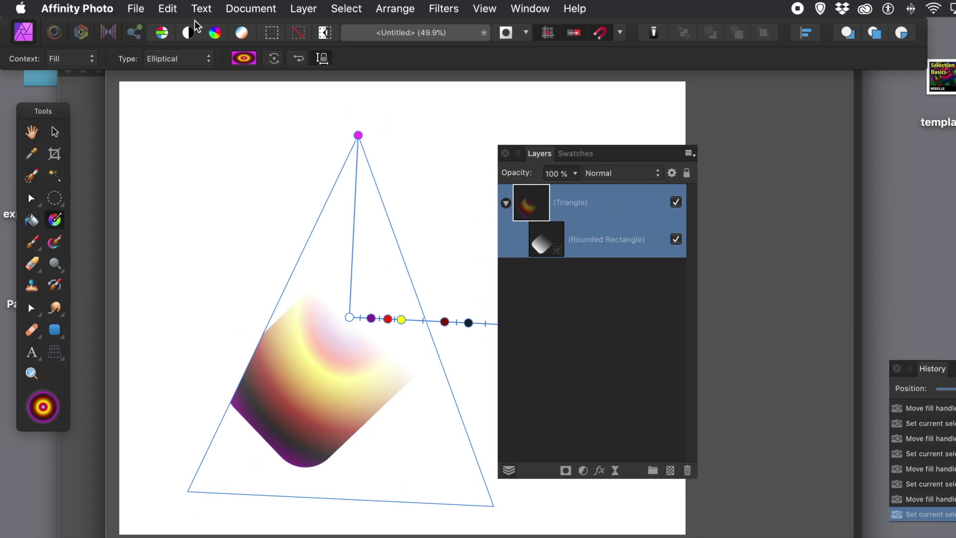
Convert the masked triangle into a single Curve layer with Layer > Convert To Curves.
click(302, 8)
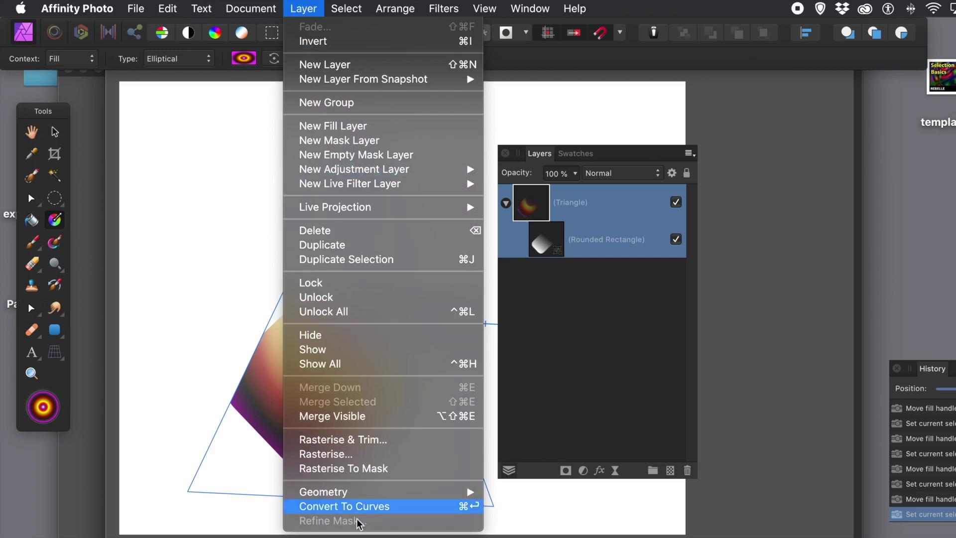
click(366, 508)
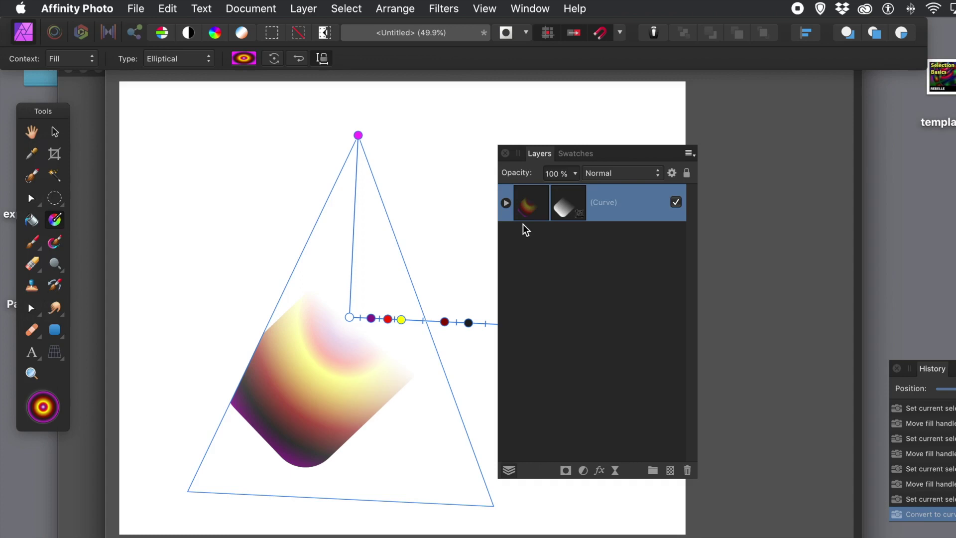
click(31, 308)
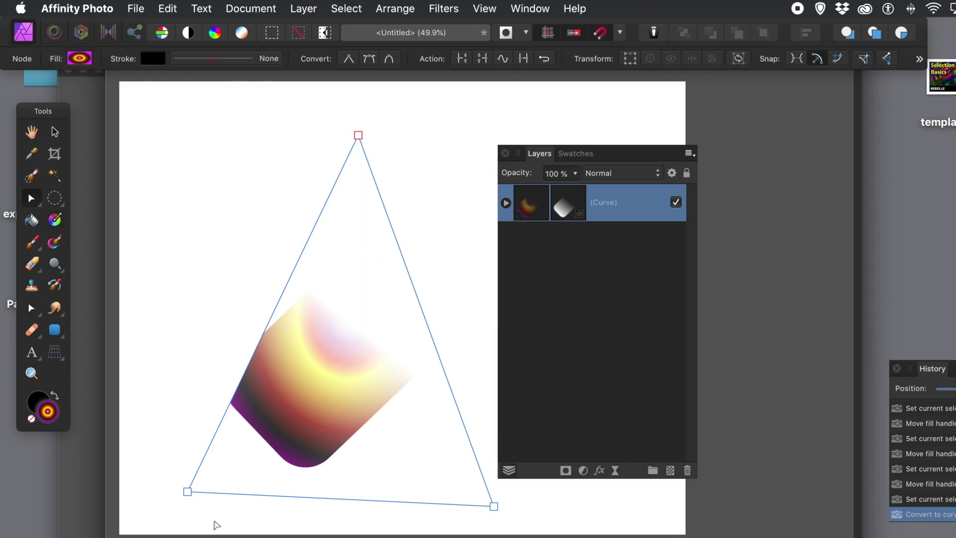
Raise the bottom-left node and pull new nodes on both edges inward to form a narrow spike.
drag(187, 491, 188, 413)
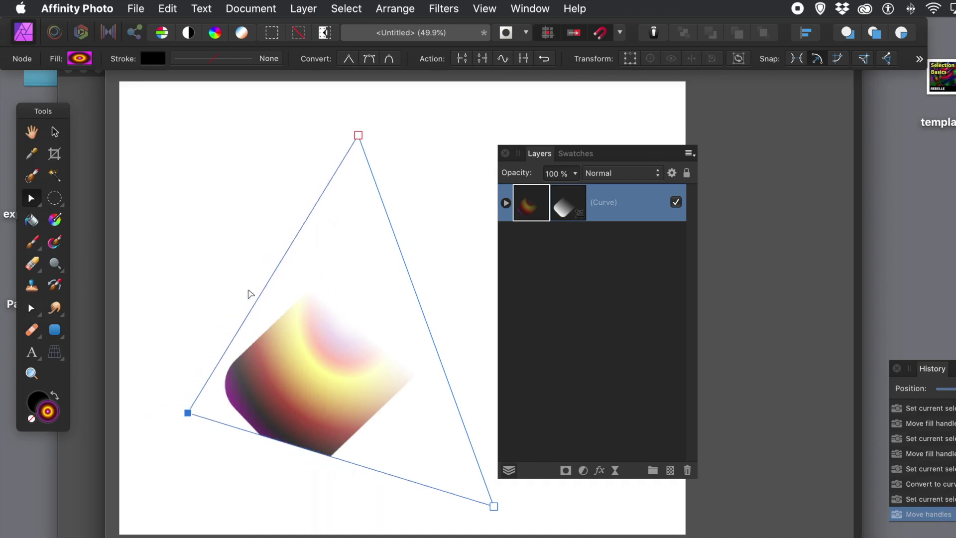
click(264, 287)
drag(267, 290, 335, 382)
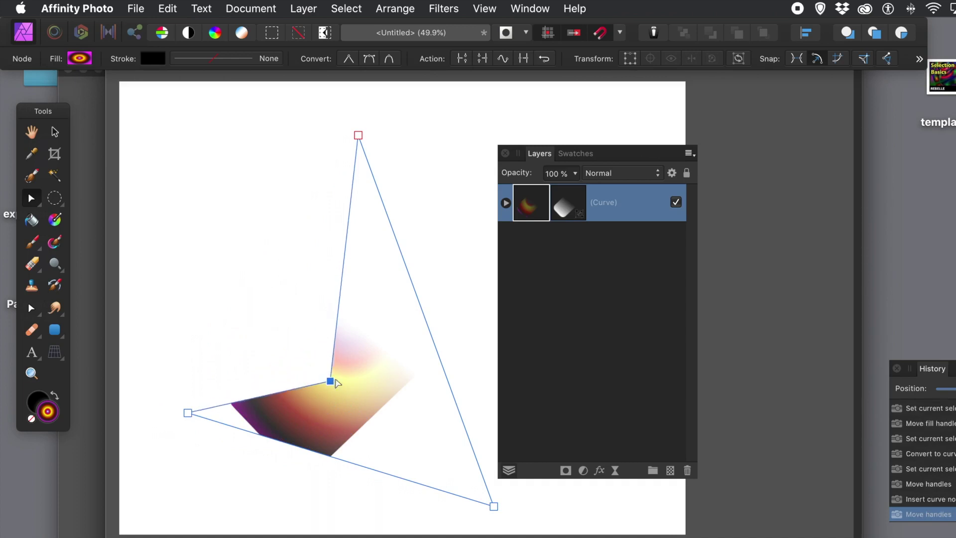
click(394, 234)
drag(394, 236, 372, 373)
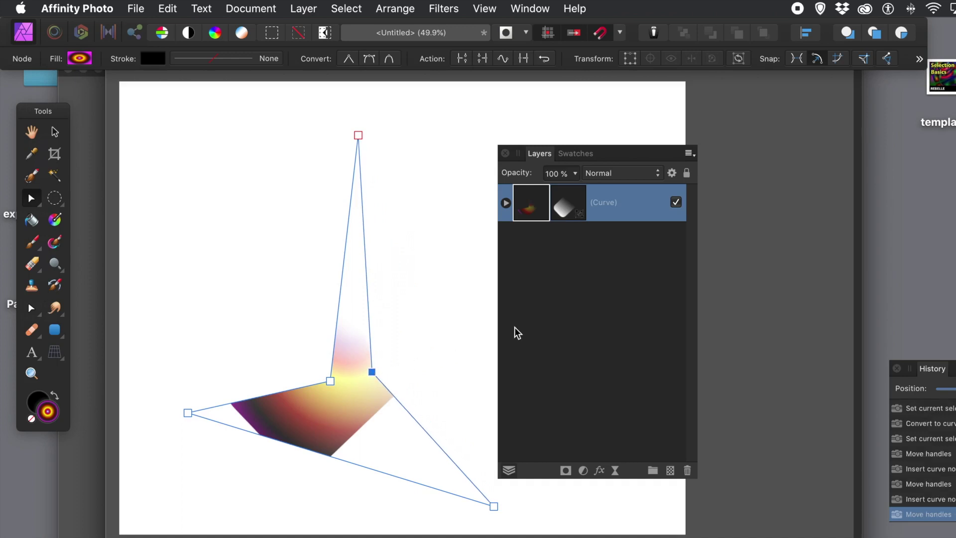
drag(587, 219, 572, 205)
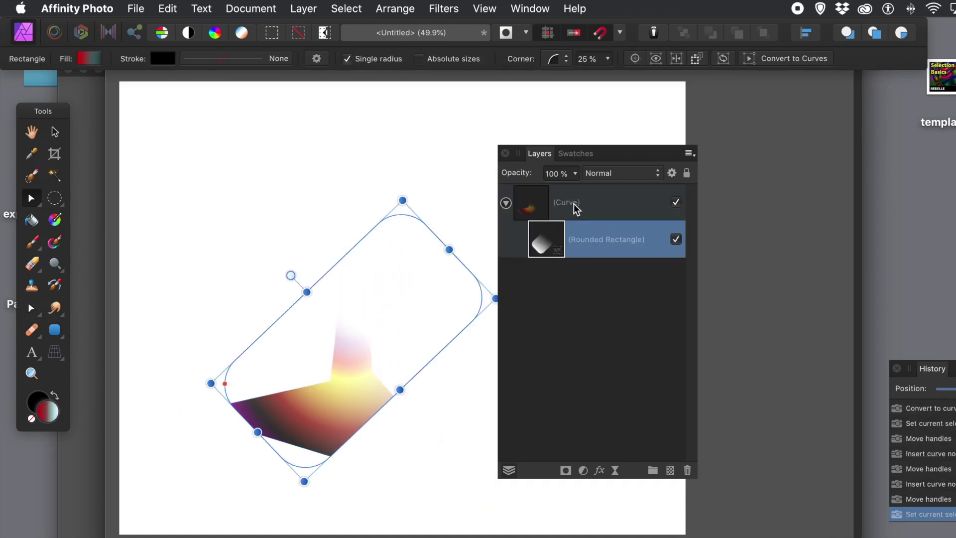
Convert the mask to curves, then add a notch dipping to the spike and stretch its top upward.
click(303, 9)
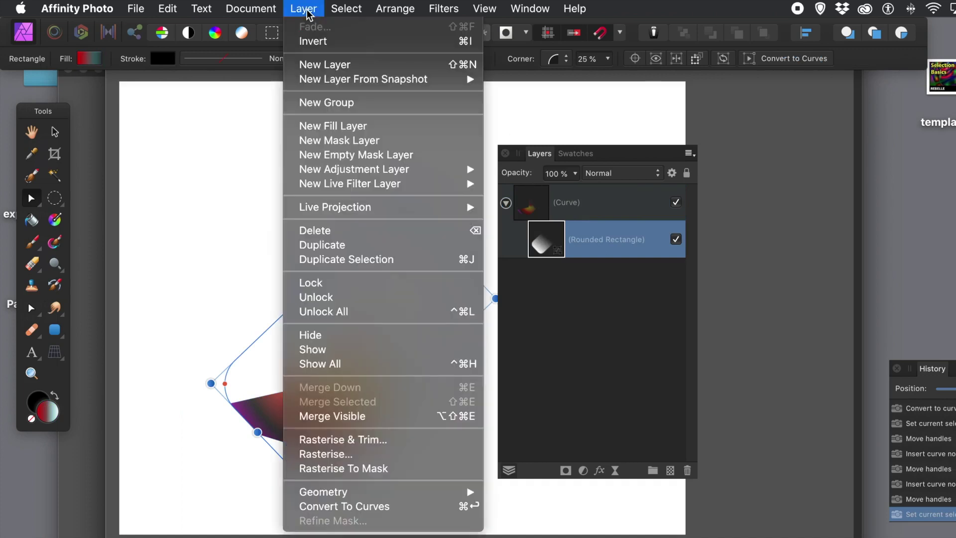
click(380, 505)
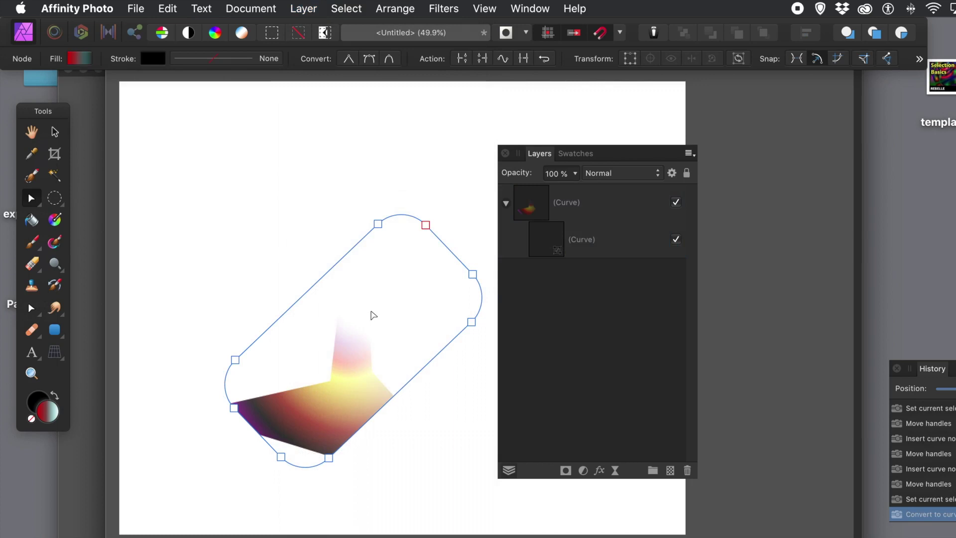
click(346, 255)
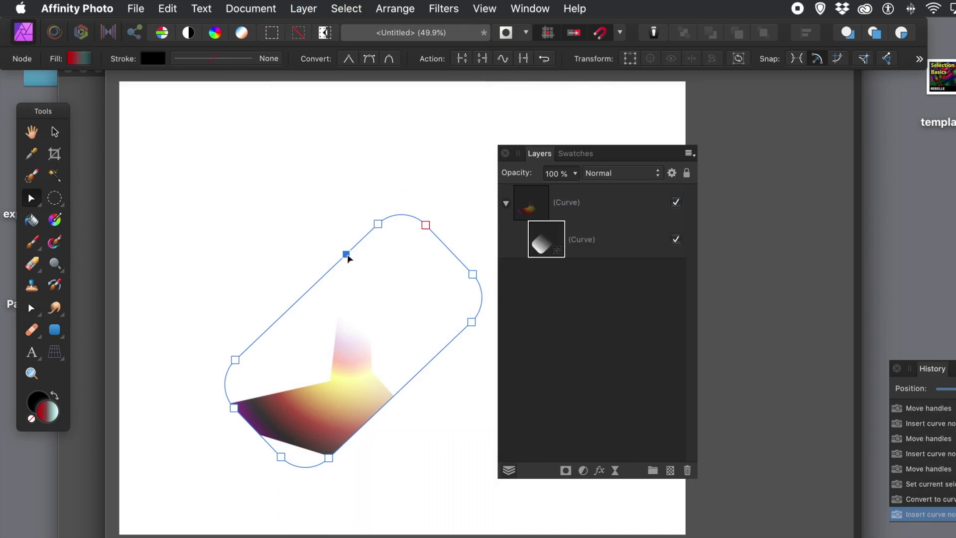
drag(347, 254, 341, 398)
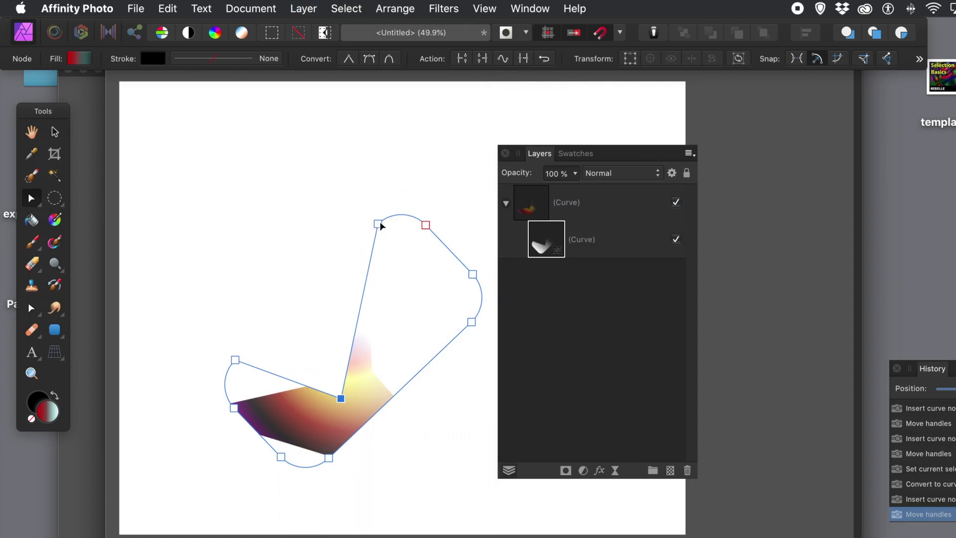
drag(379, 223, 265, 158)
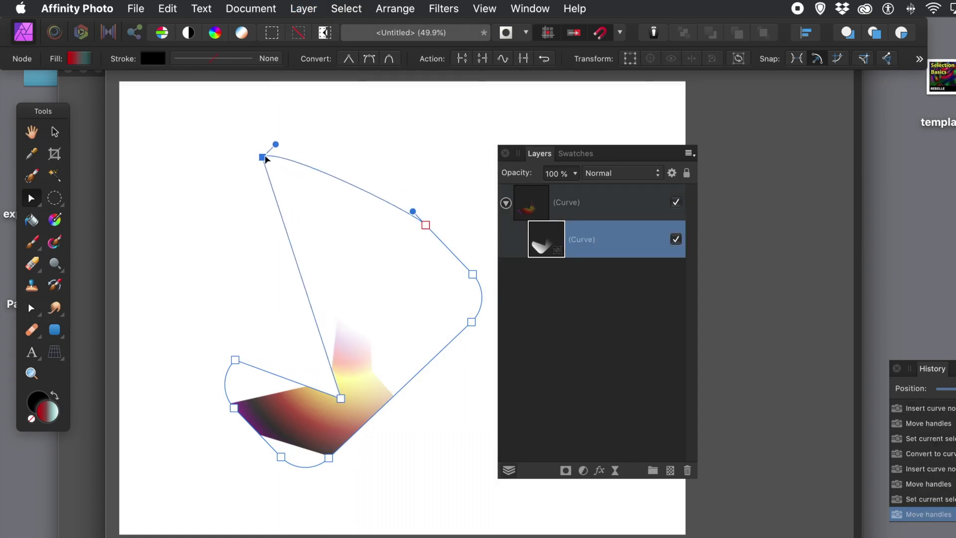
drag(472, 322, 476, 398)
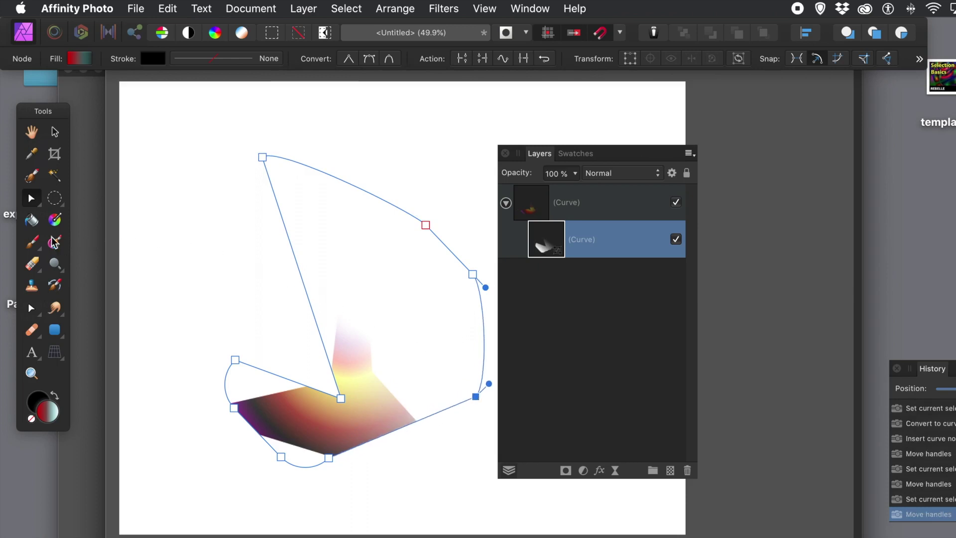
click(55, 220)
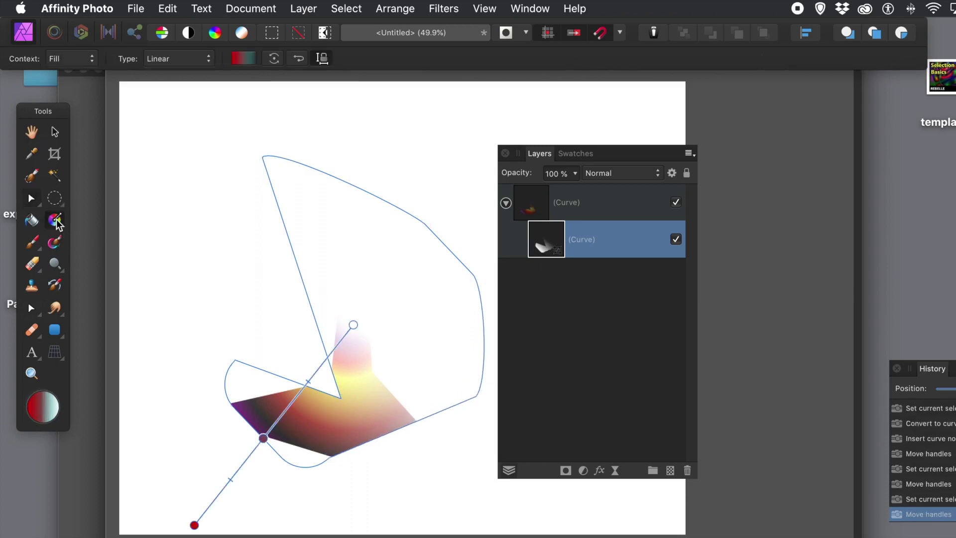
Stretch the mask gradient's end to the mask's upper-right edge, then collapse and select the Curve layer.
drag(351, 324, 434, 231)
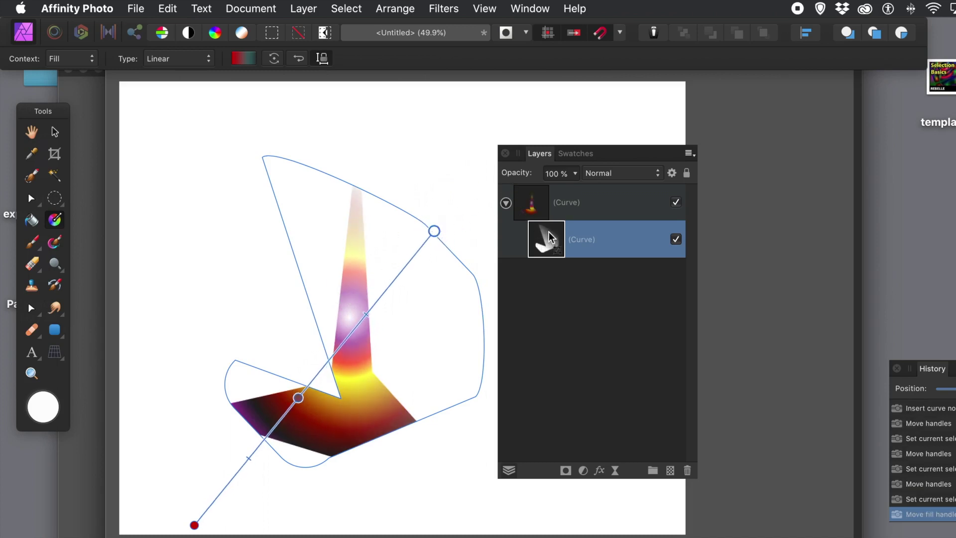
click(506, 203)
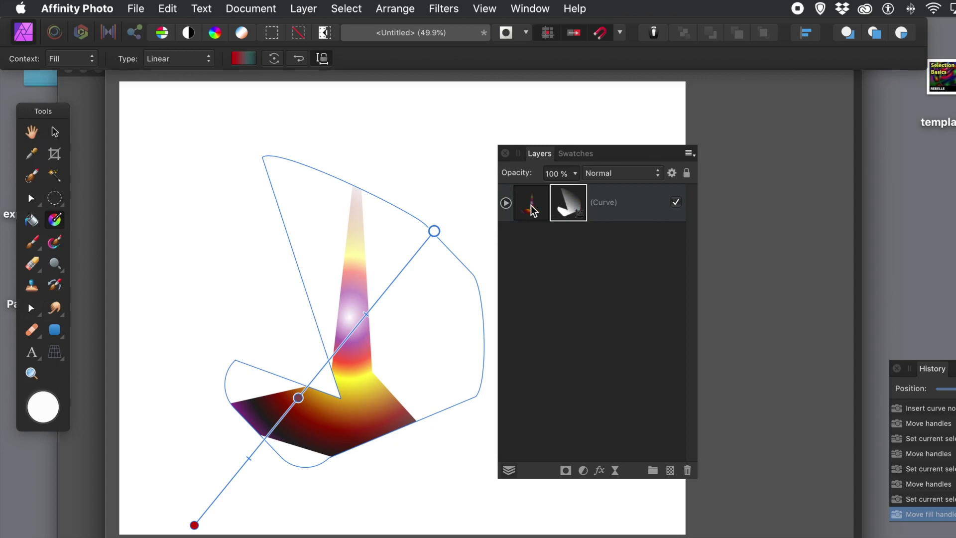
click(531, 205)
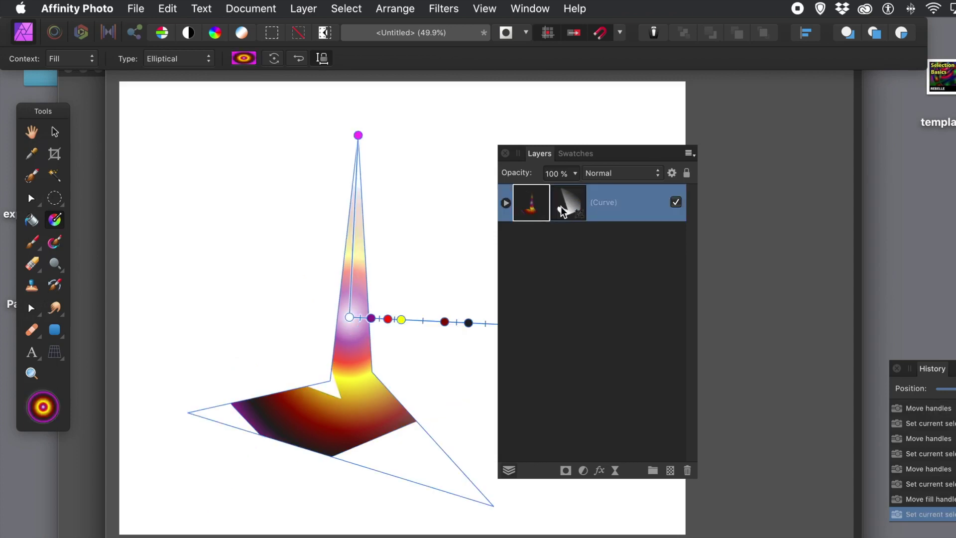
Move the masked spike shape up and slightly left with the Move tool.
click(570, 244)
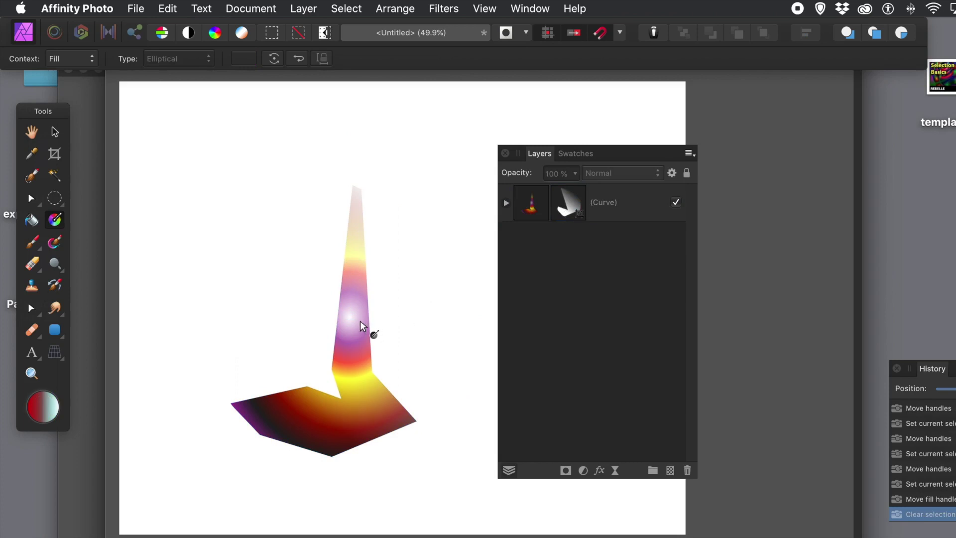
click(55, 134)
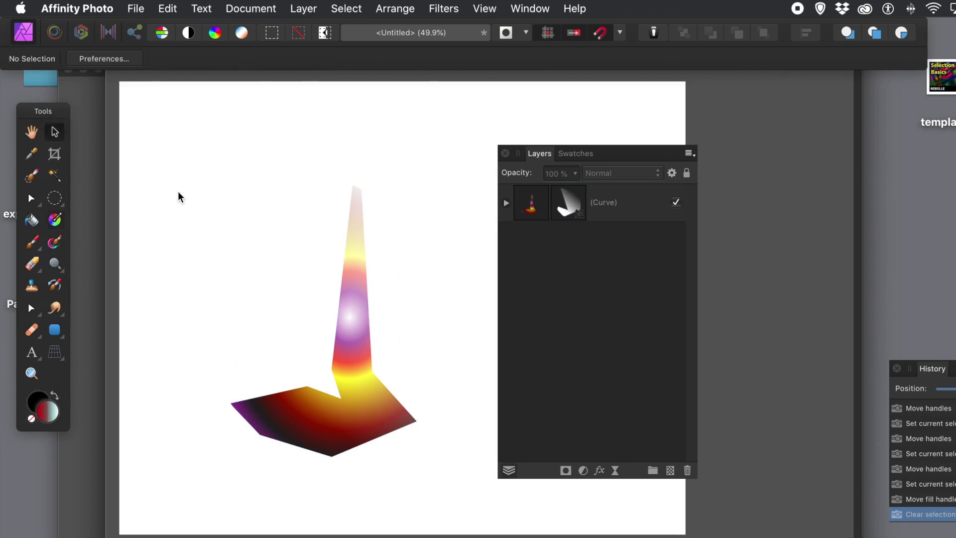
click(355, 342)
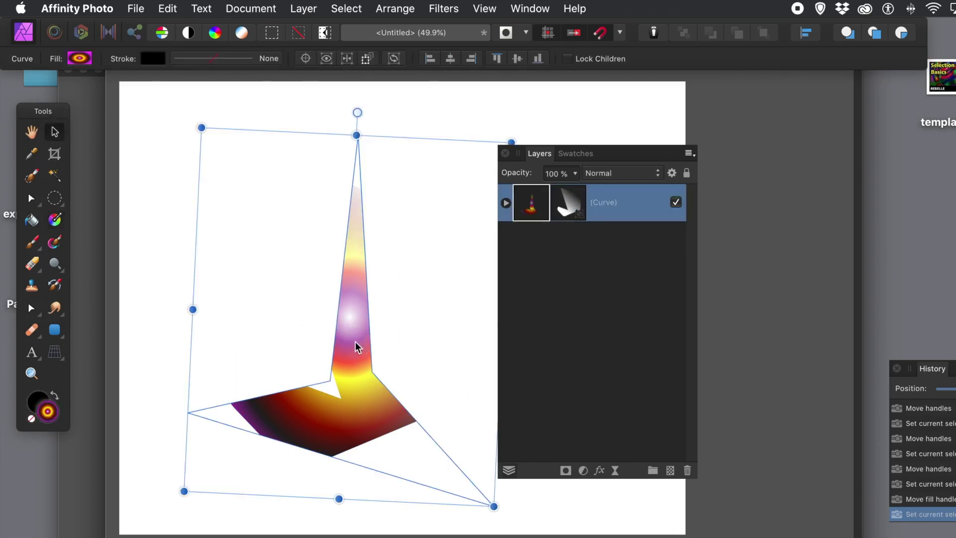
drag(355, 343, 336, 318)
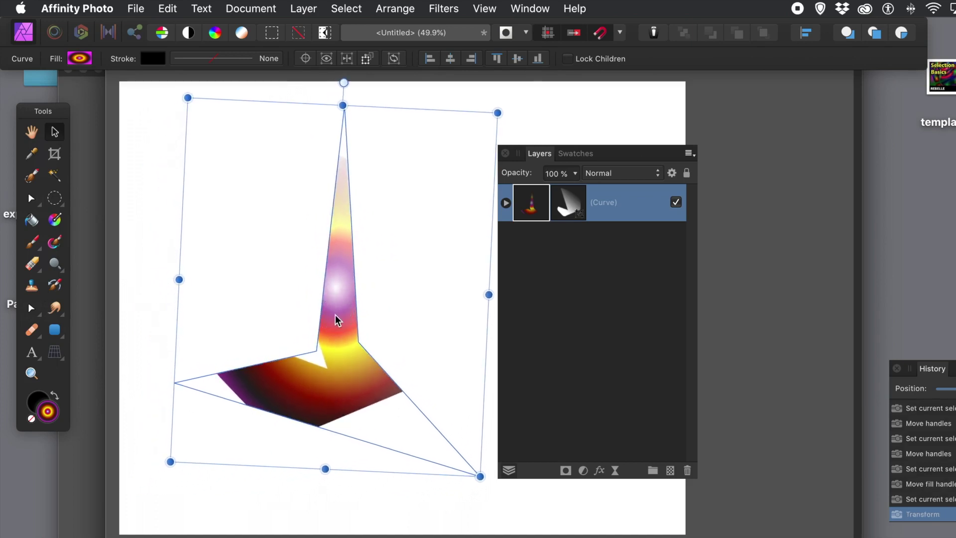
Alt-drag two copies of the spike, one down-right and one up-left, and rotate the top copy about -108.6°.
drag(337, 330, 380, 391)
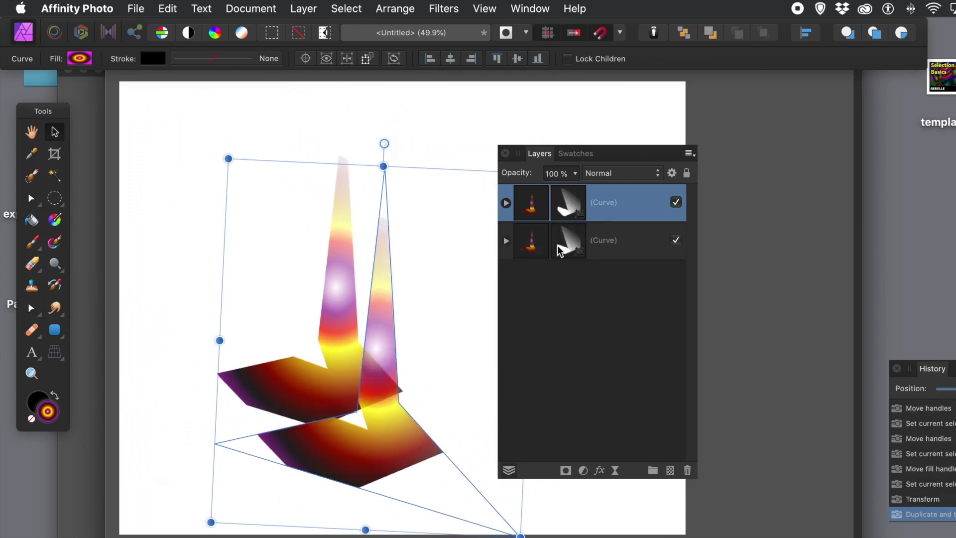
drag(378, 348, 312, 314)
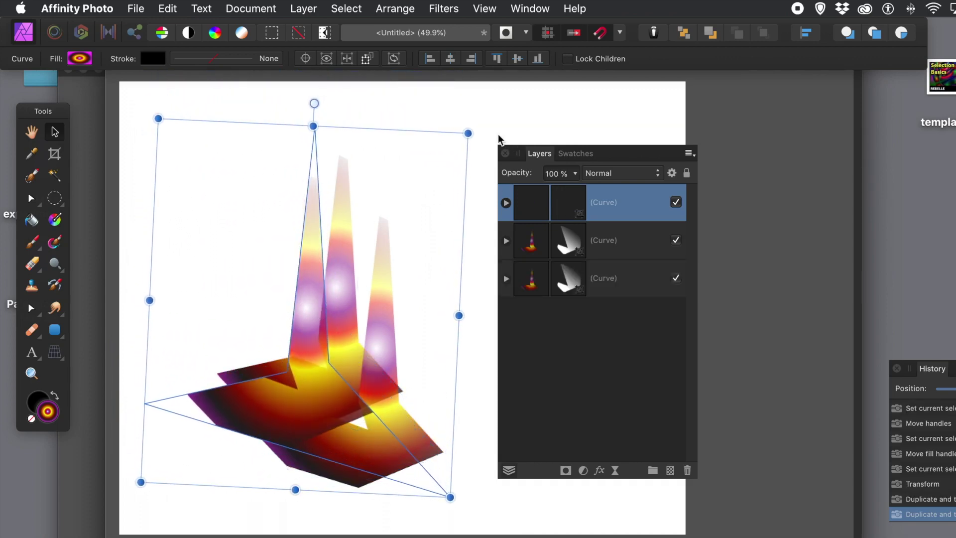
drag(473, 124, 366, 534)
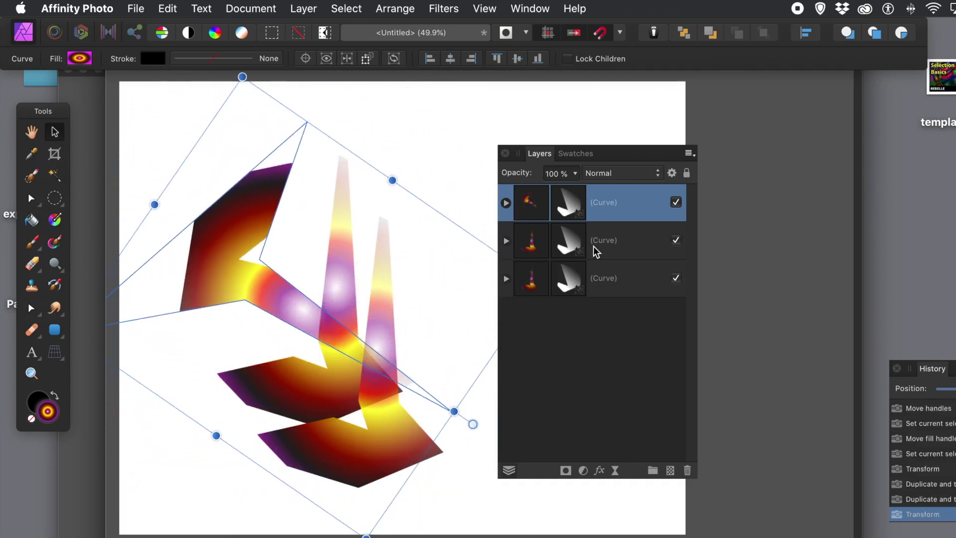
click(568, 249)
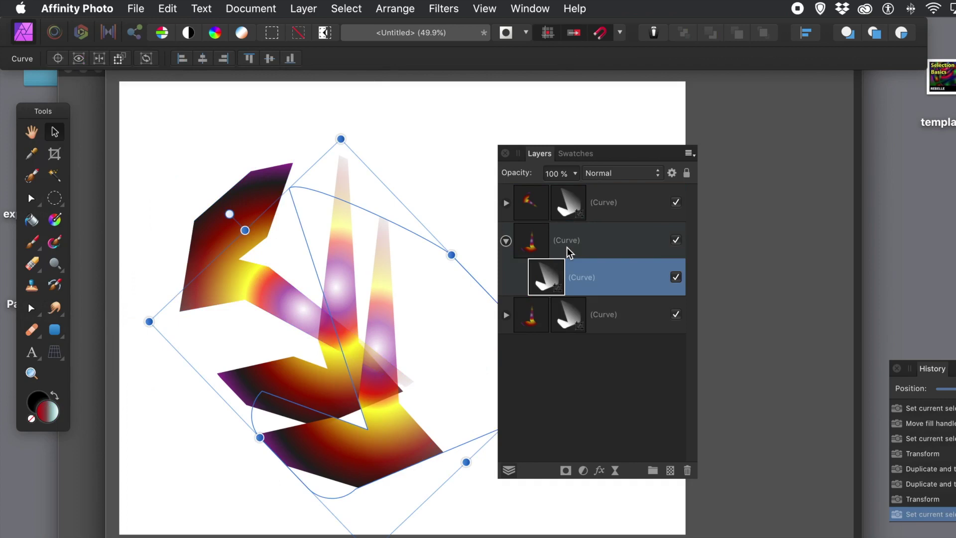
Redraw the middle group's mask-curve linear gradient so that copy fades out toward the lower right.
click(578, 285)
click(537, 287)
click(55, 219)
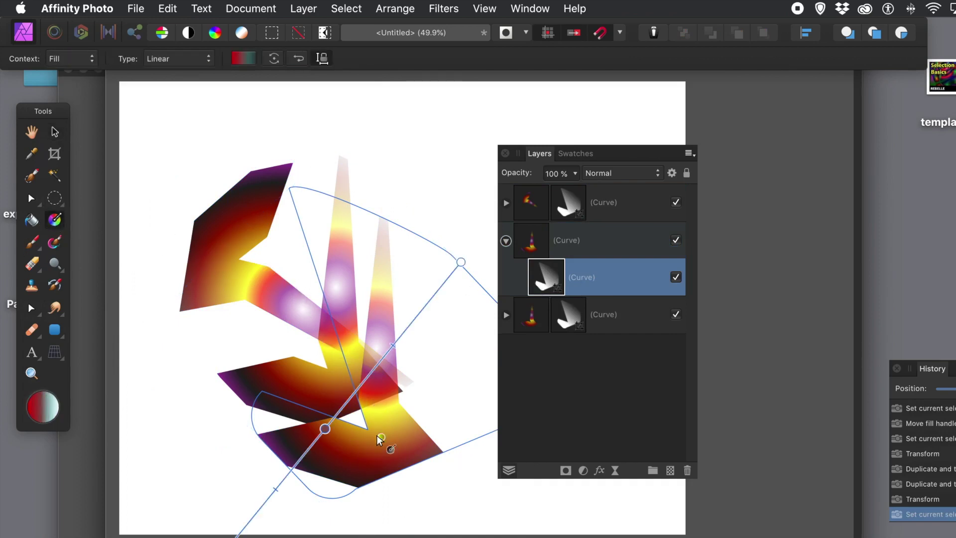
drag(325, 428, 391, 347)
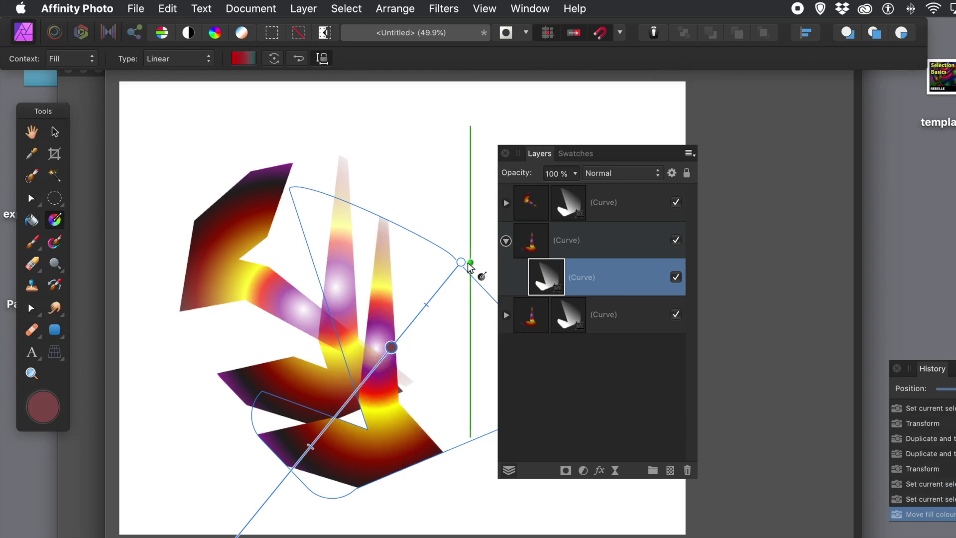
drag(458, 259, 363, 187)
drag(387, 239, 447, 428)
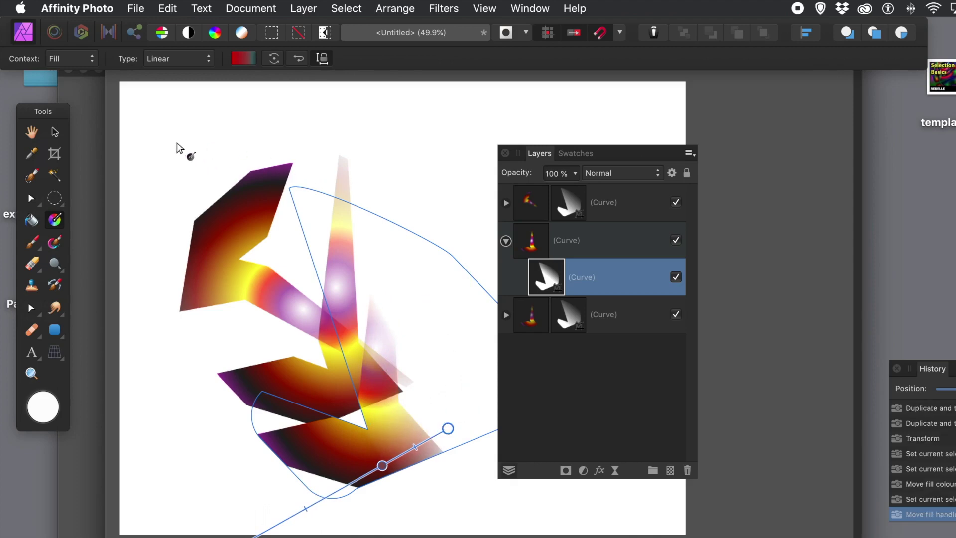
click(55, 130)
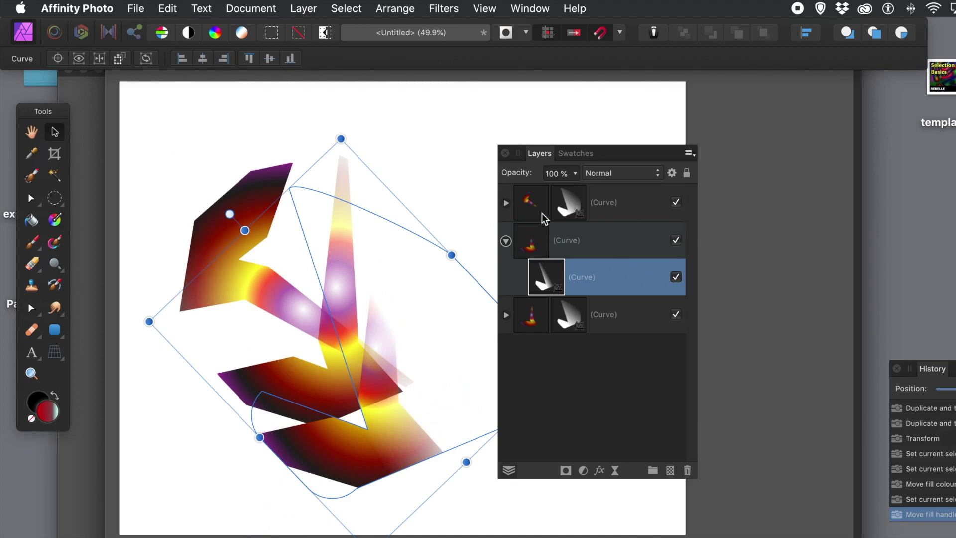
click(528, 199)
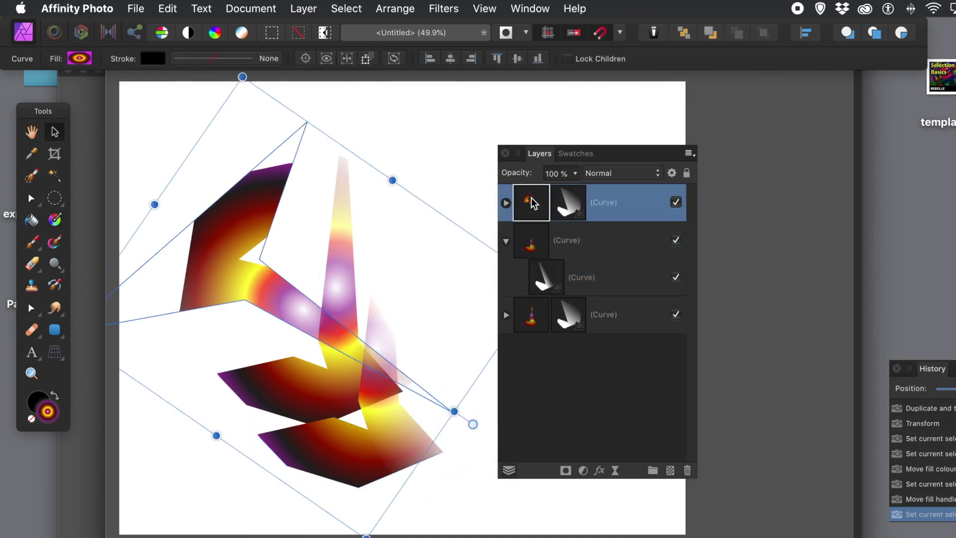
Nudge the top curve group up and right, then browse the Layer menu without choosing a command.
drag(263, 163, 289, 145)
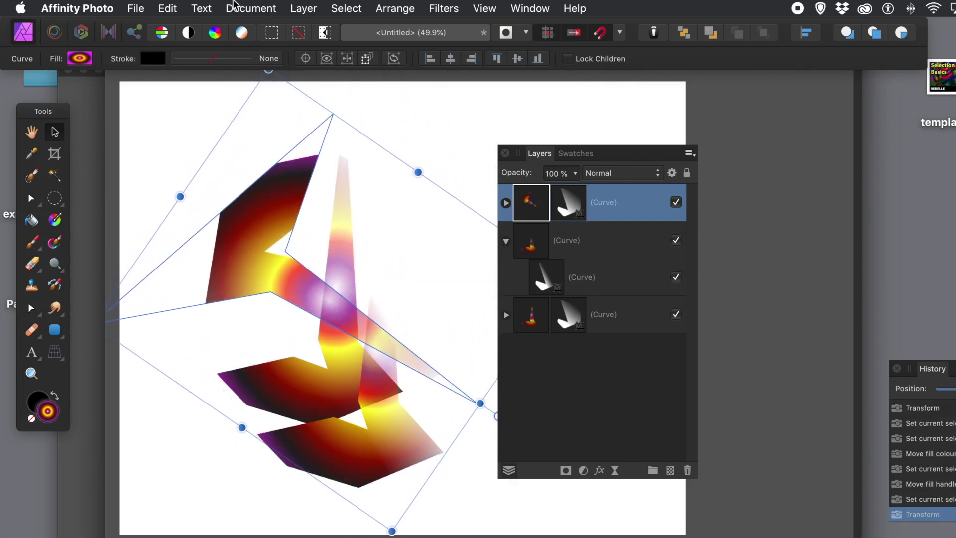
click(305, 12)
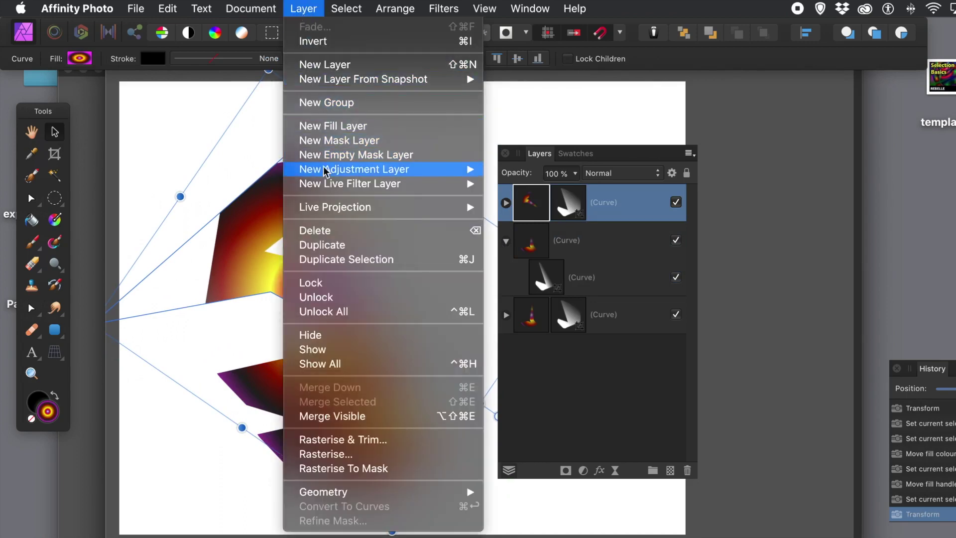
mouse_move(333, 190)
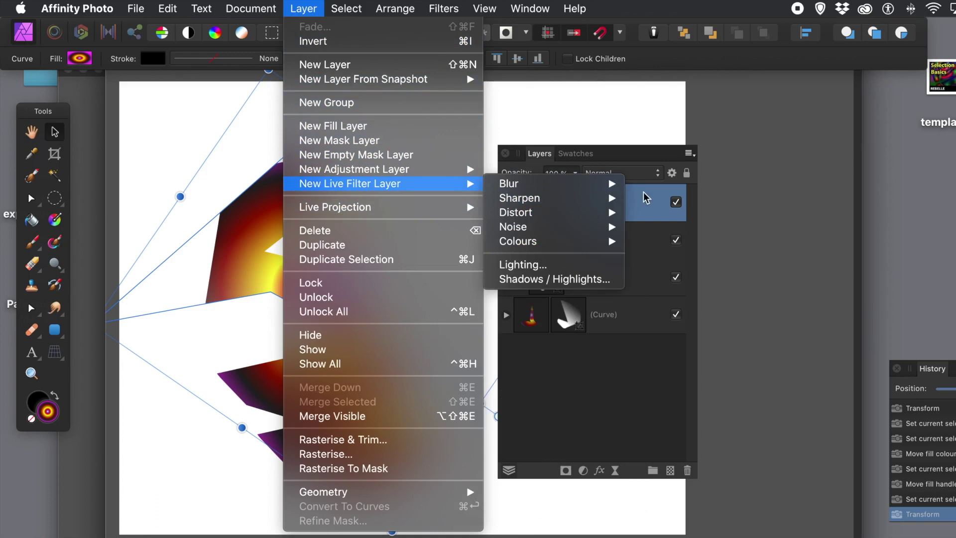
click(646, 159)
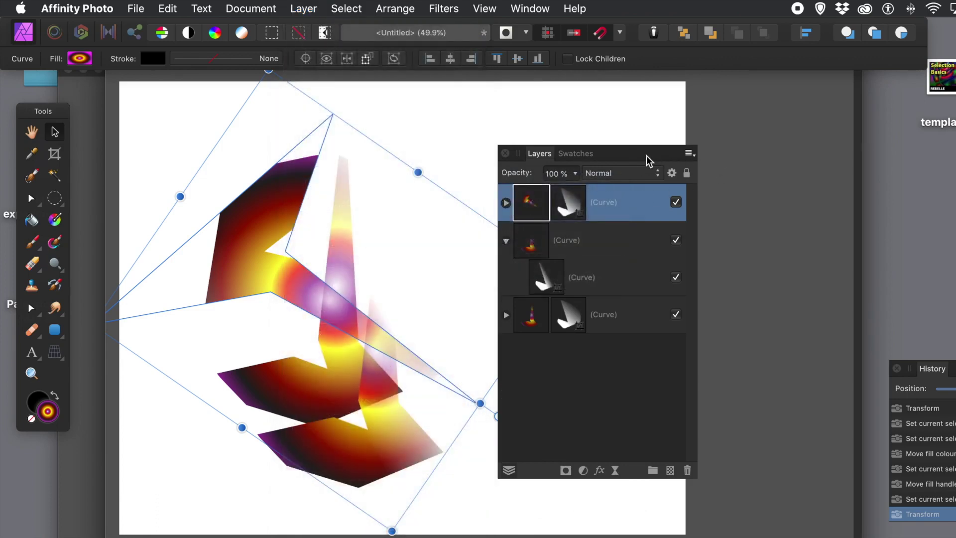
Add a 34.4 px Gaussian Blur to the top group, trying and removing Bevel / Emboss.
click(600, 470)
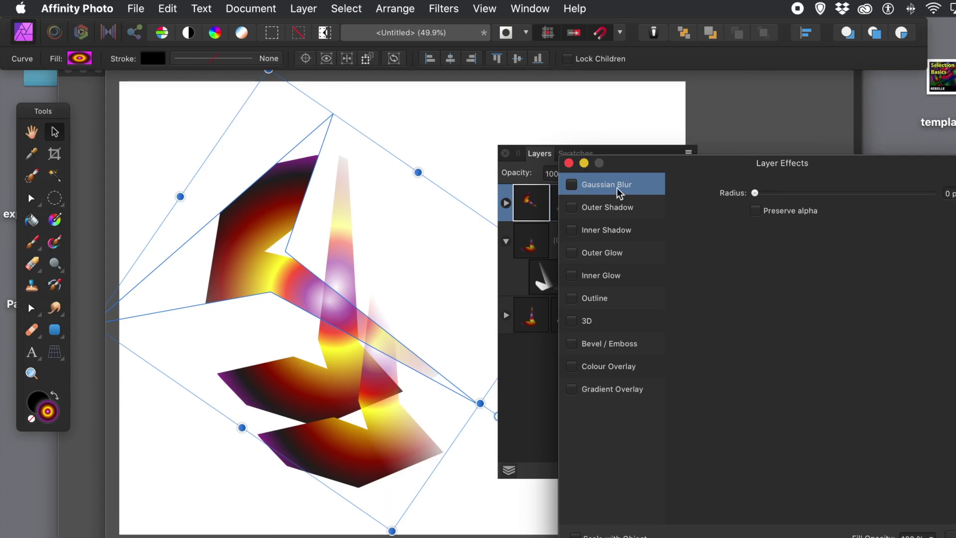
drag(636, 163, 493, 141)
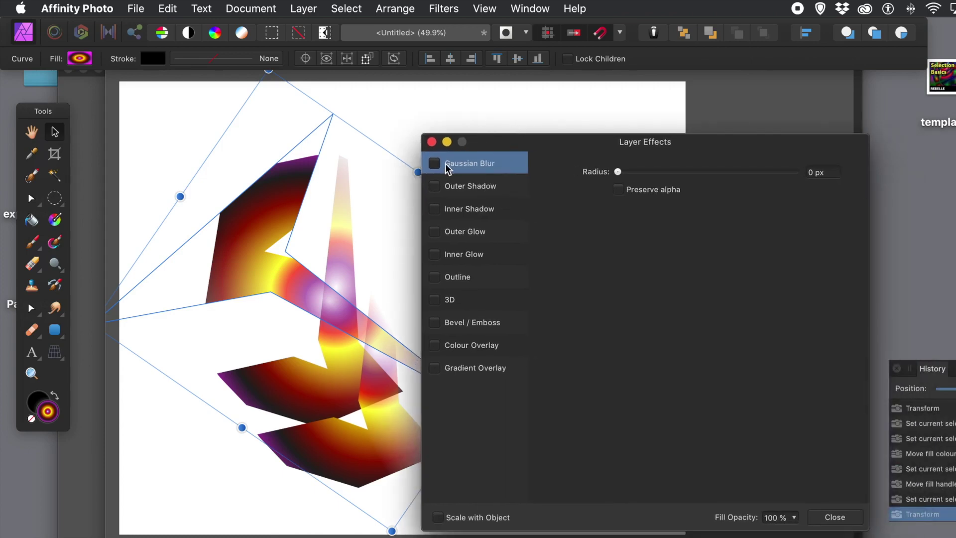
click(434, 163)
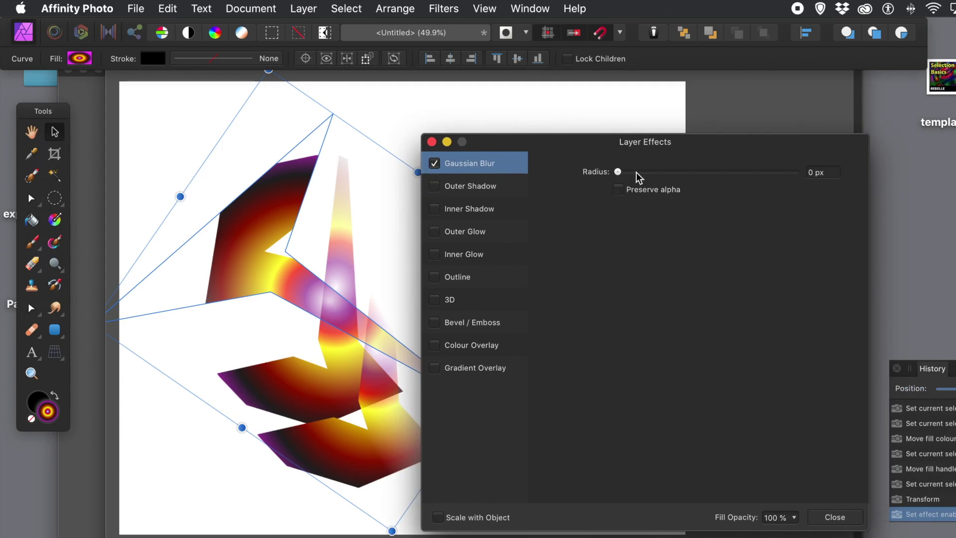
drag(635, 171, 743, 177)
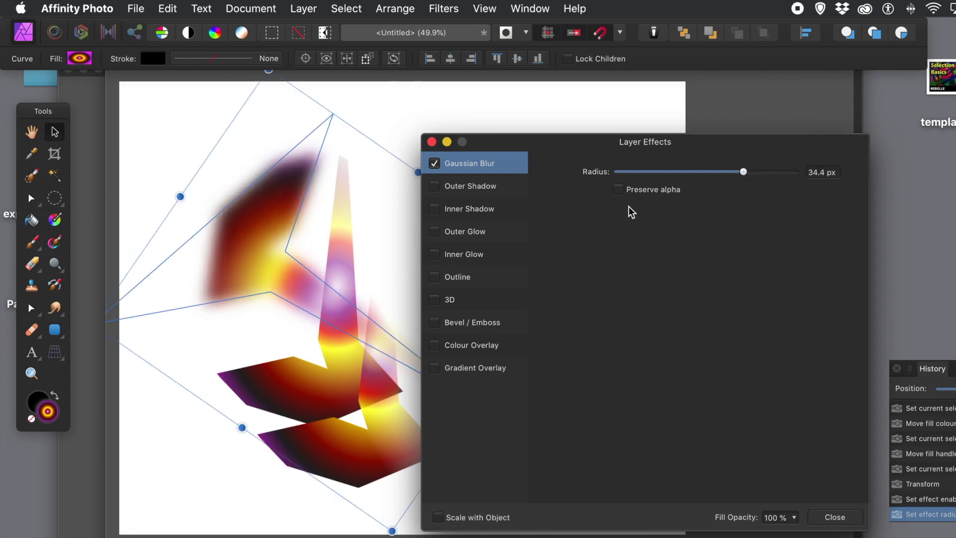
click(434, 323)
click(436, 323)
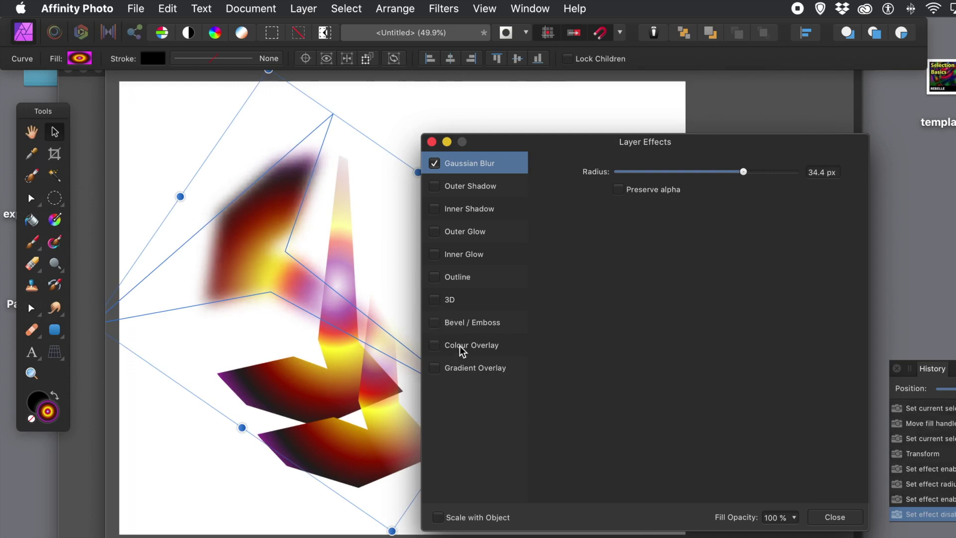
Add an Outer Shadow with 5 px radius, 13 px offset and 74% intensity.
click(435, 187)
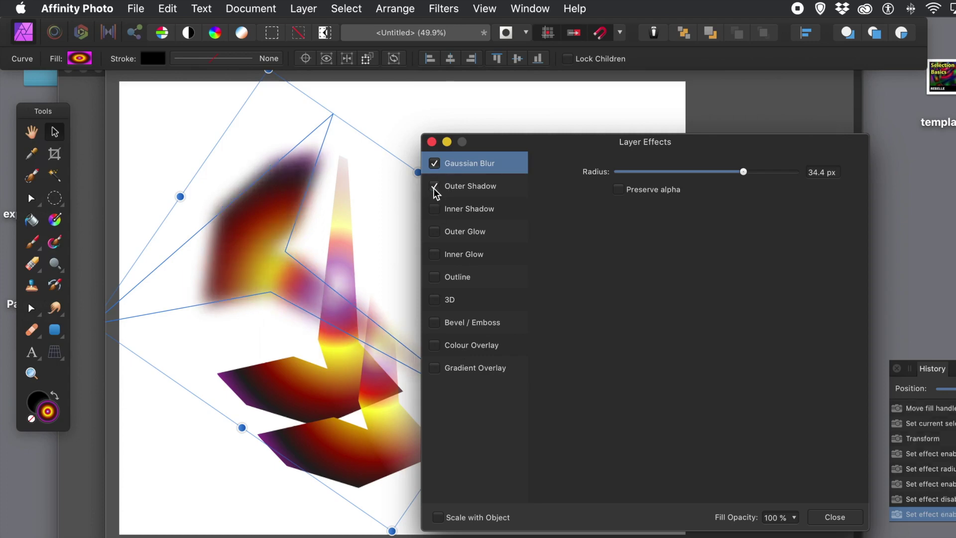
click(465, 189)
drag(629, 208, 759, 253)
click(661, 226)
drag(763, 254, 749, 255)
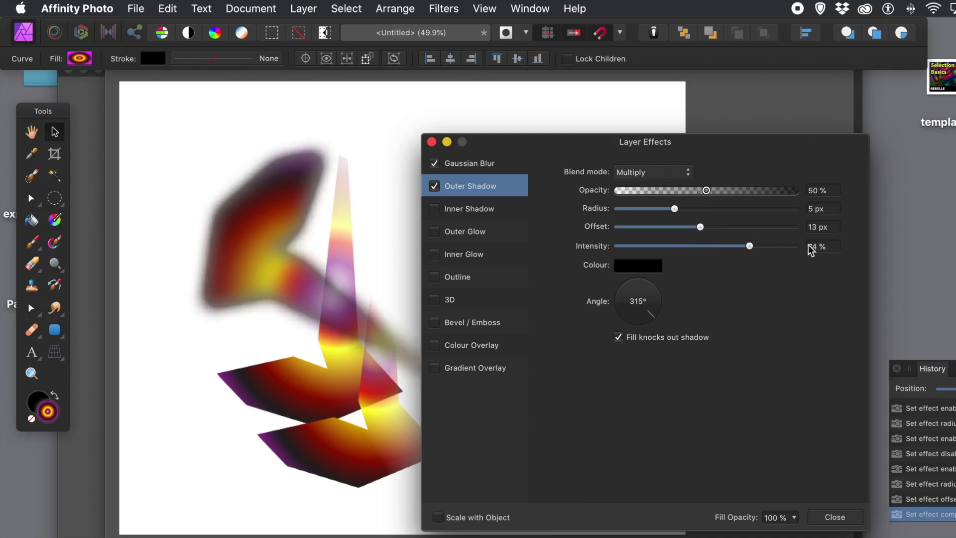
Move the blurred top group and drag one corner node inward to reshape its curve.
click(853, 515)
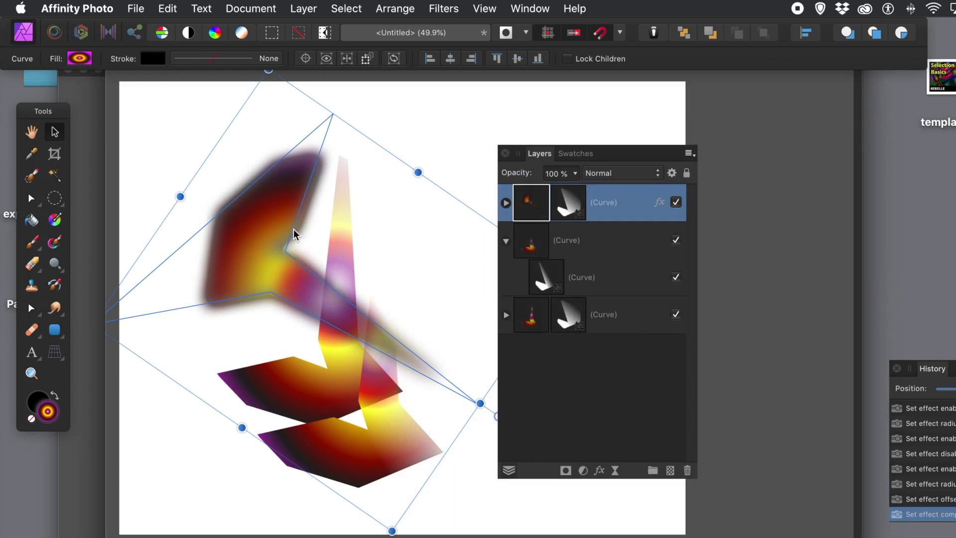
drag(294, 229, 358, 263)
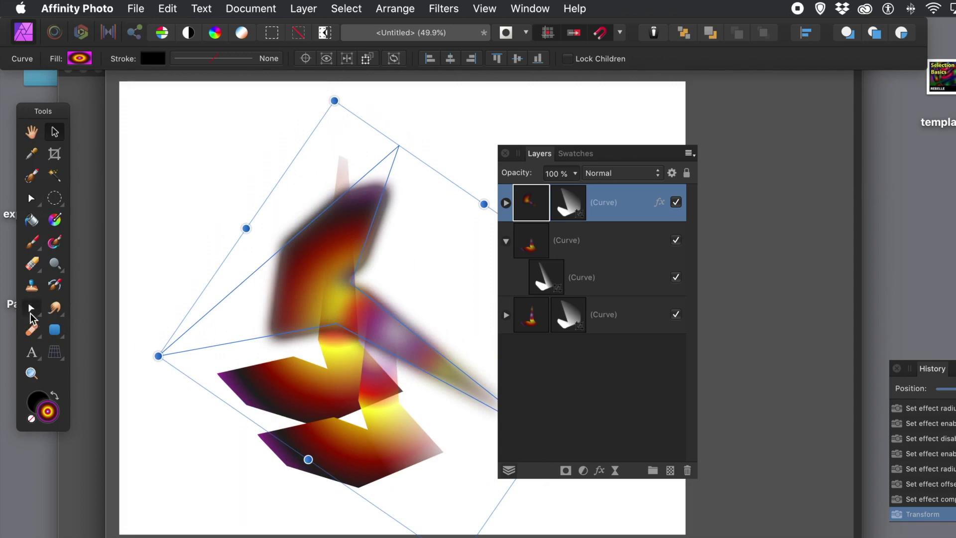
click(31, 314)
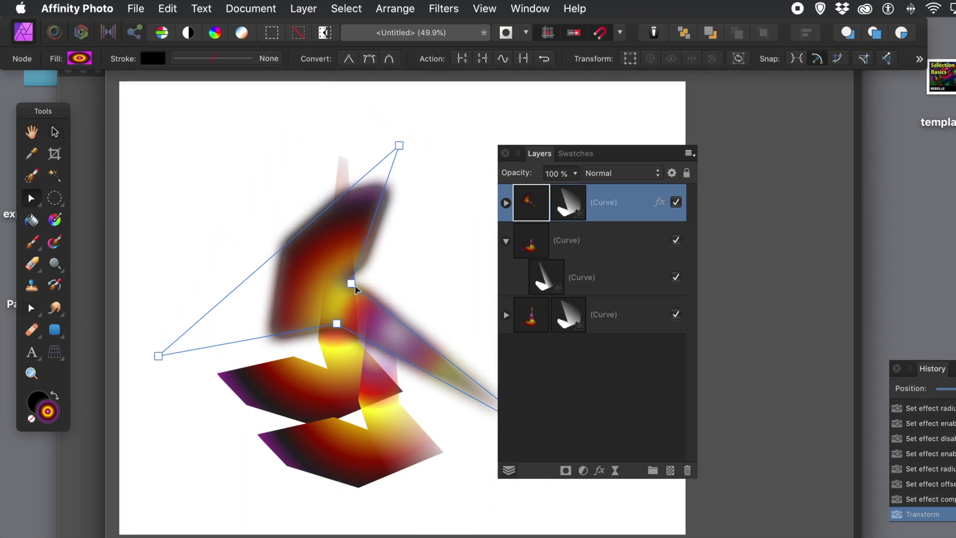
drag(351, 284, 314, 270)
click(527, 211)
click(505, 203)
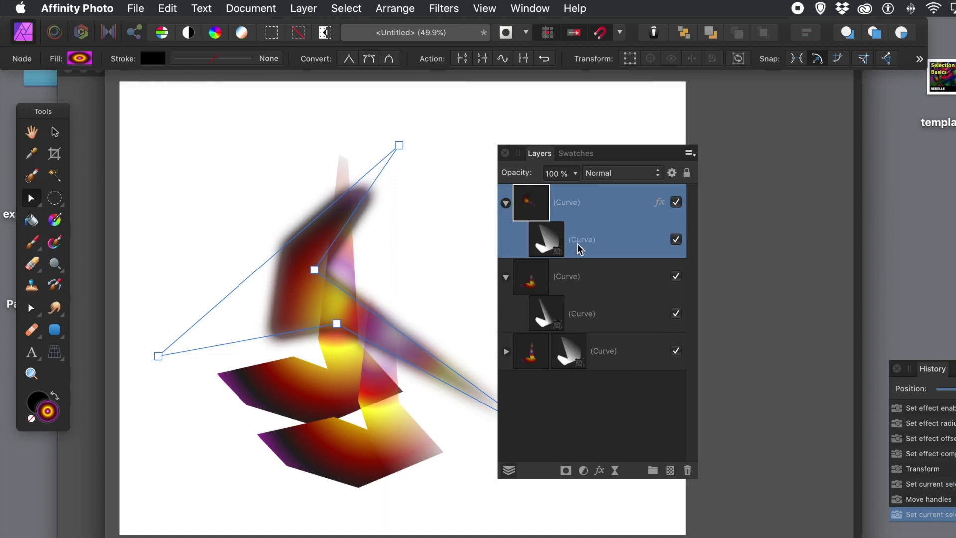
Pull a node of the top group's mask curve down-left, then collapse and hide the top group.
click(542, 241)
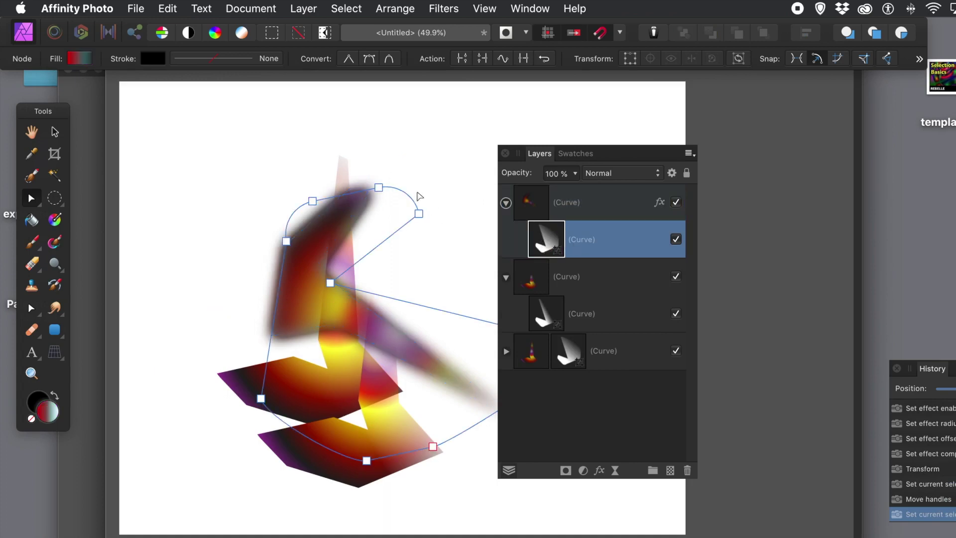
drag(419, 214, 306, 255)
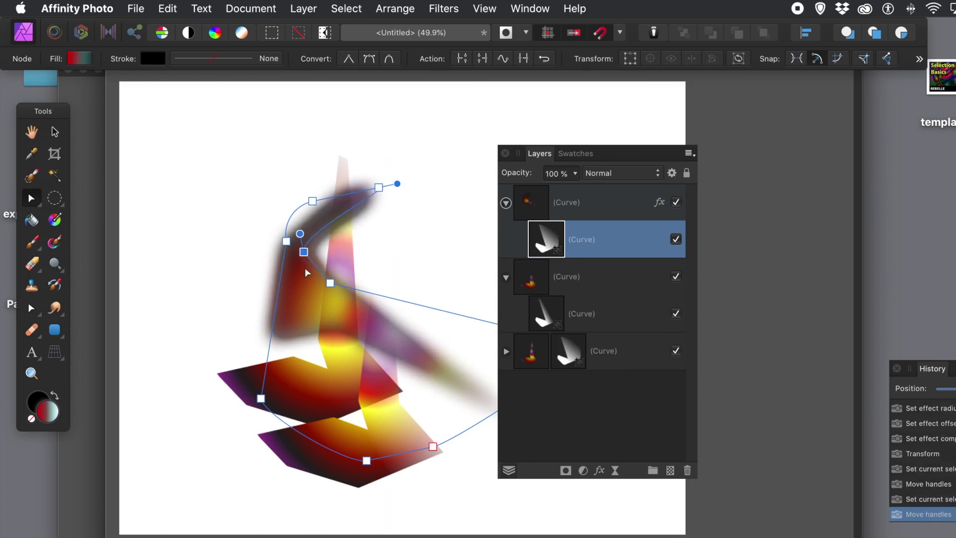
click(505, 203)
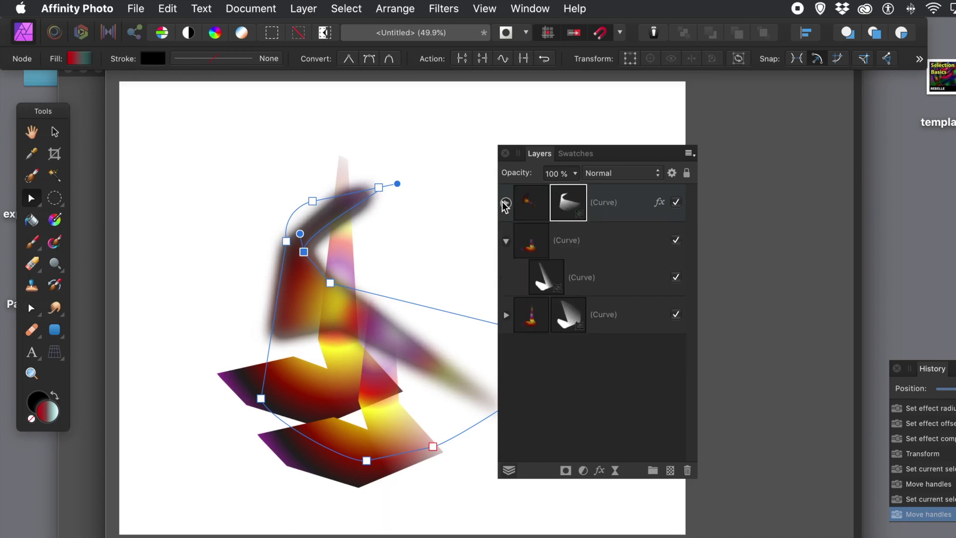
click(676, 203)
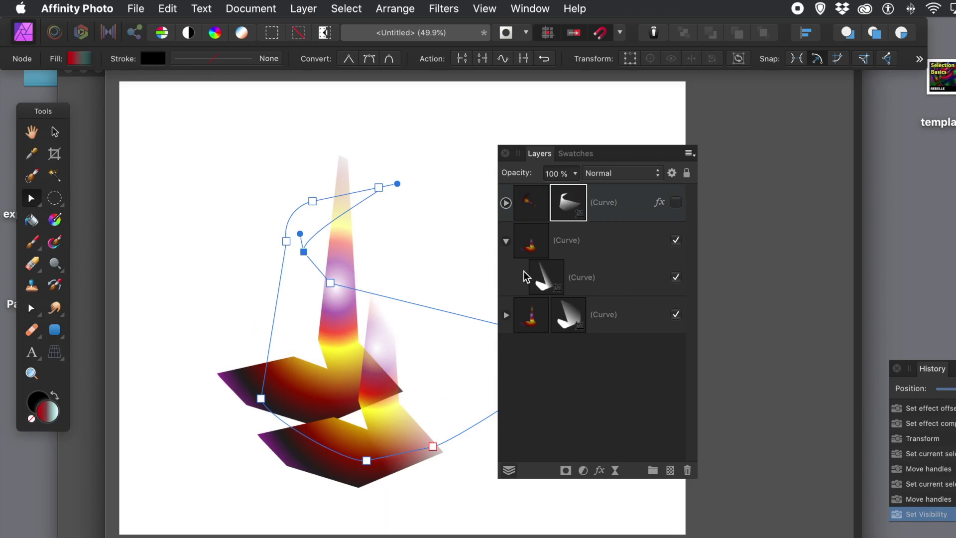
Select the middle group's inner mask curve and open its Layer Effects window.
click(530, 246)
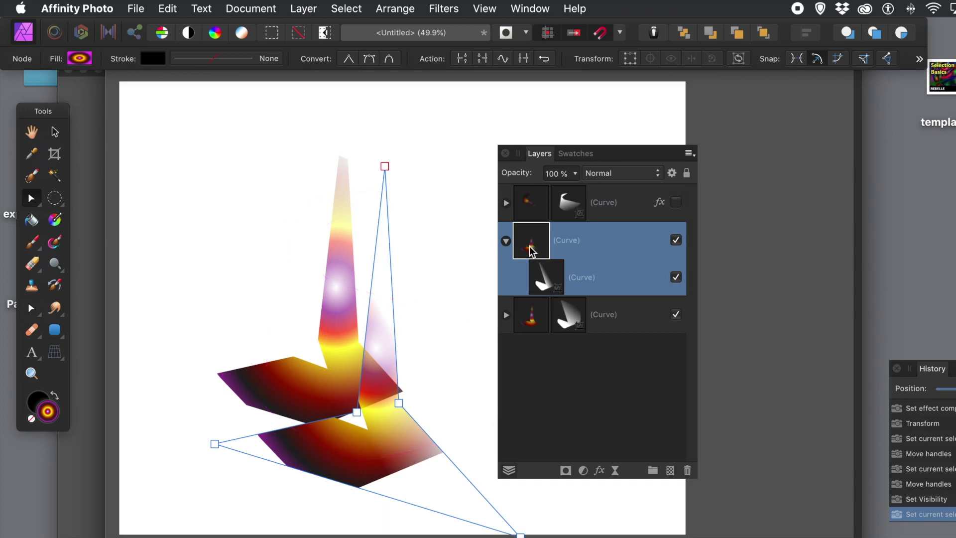
click(549, 283)
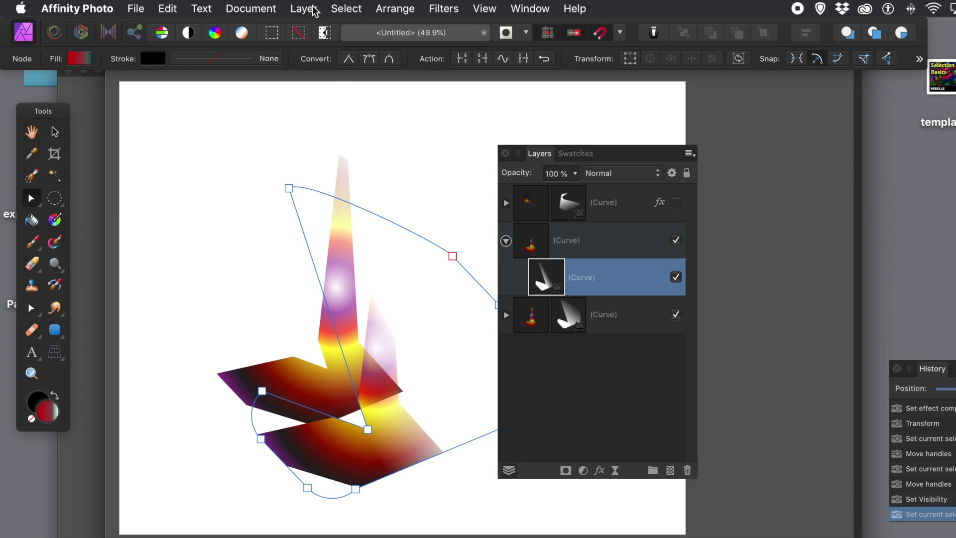
click(600, 470)
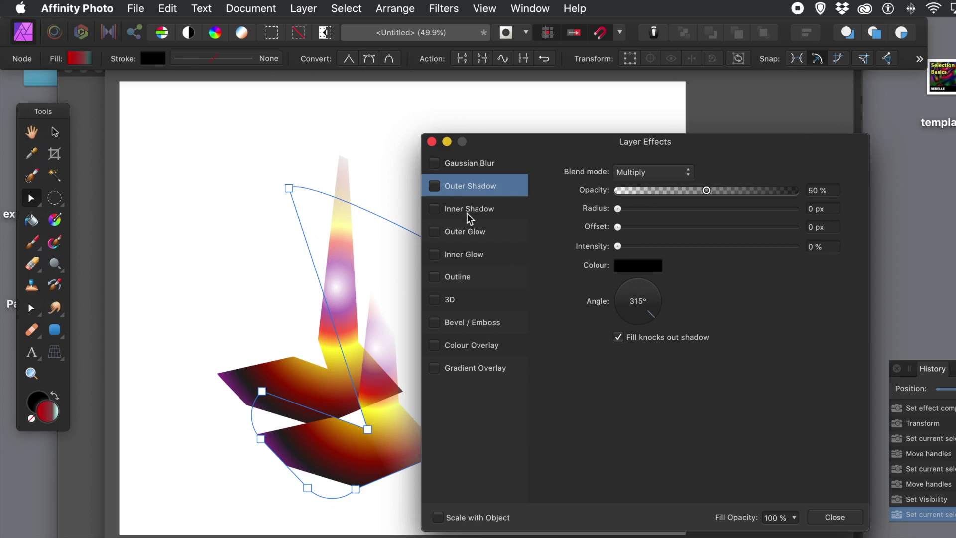
Turn on Gaussian Blur for the mask curve with a slight 0.3 px radius.
click(459, 164)
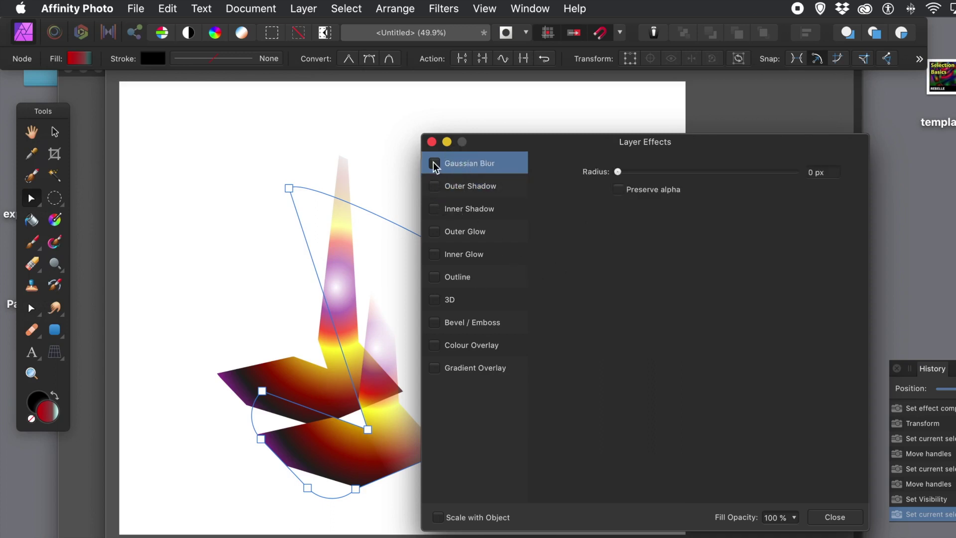
click(434, 163)
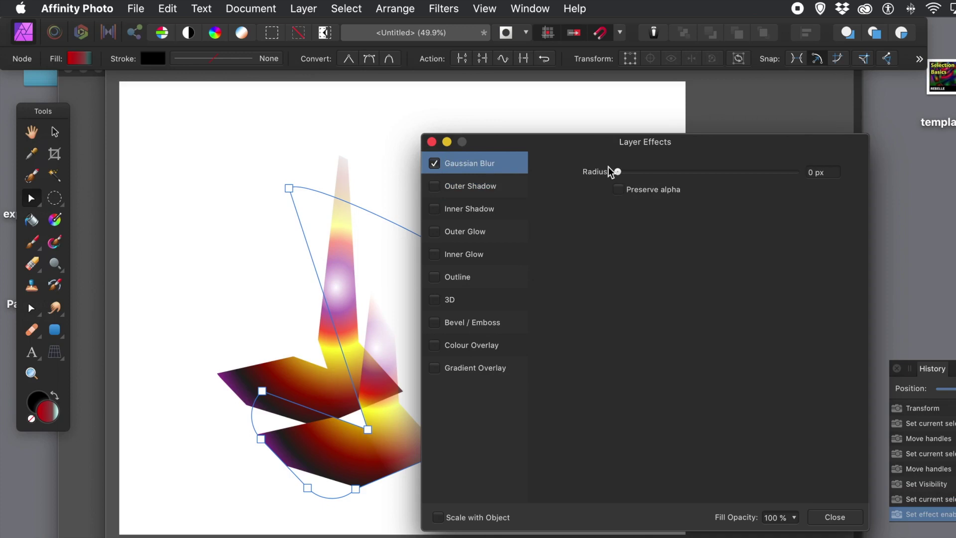
drag(626, 171, 748, 178)
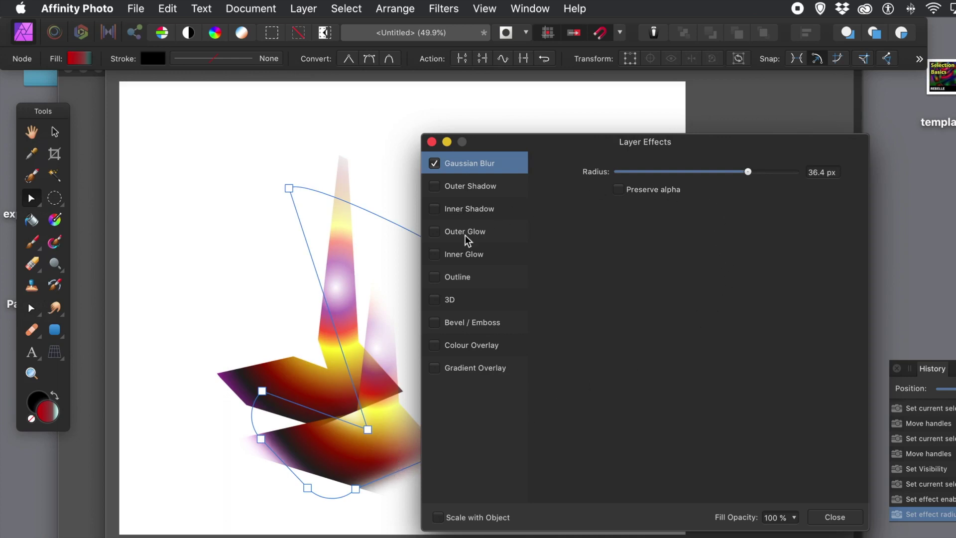
Add an Outer Shadow with 7 px radius, 23.7 px offset and 69% intensity.
click(435, 188)
click(475, 187)
drag(618, 209, 722, 230)
drag(670, 246, 741, 252)
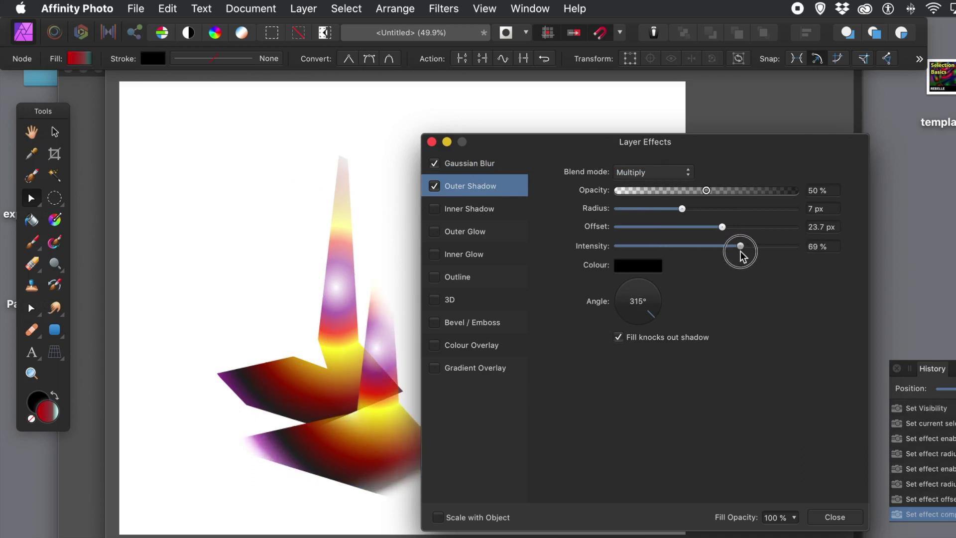
click(841, 517)
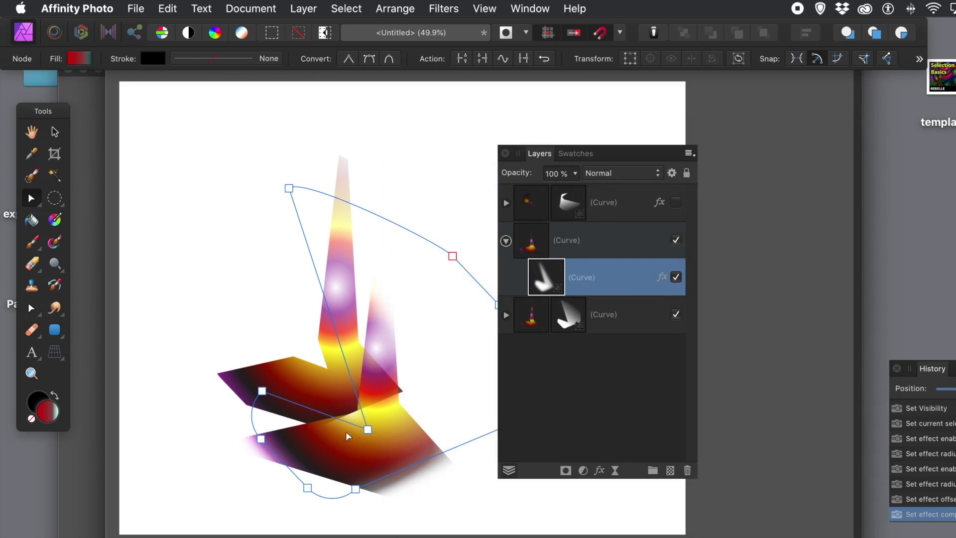
Drag three curve nodes to reshape the mask curve's outline.
drag(368, 429, 391, 445)
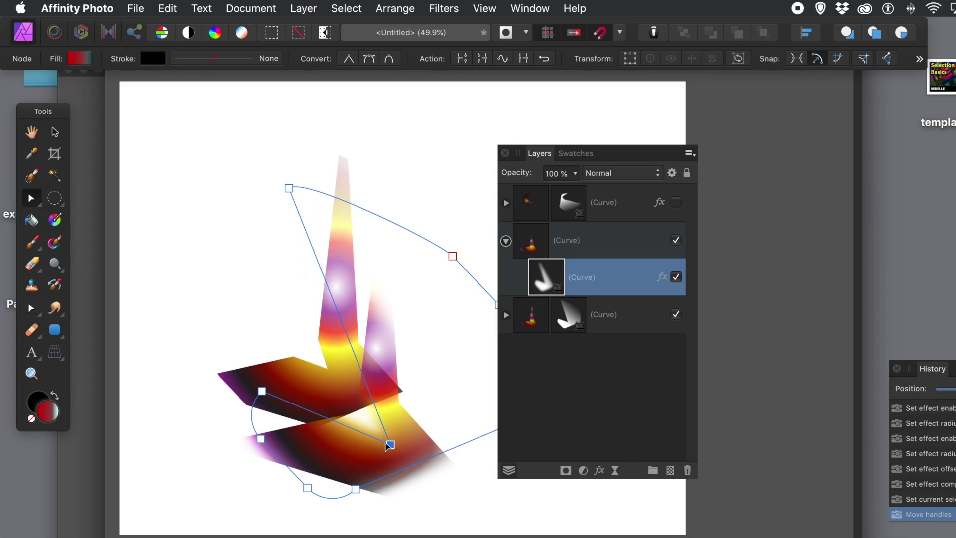
mouse_move(391, 444)
mouse_down()
mouse_move(459, 443)
mouse_move(477, 354)
mouse_move(399, 390)
mouse_move(359, 395)
mouse_move(303, 367)
mouse_move(359, 316)
mouse_move(437, 329)
mouse_move(472, 380)
mouse_move(382, 398)
mouse_move(382, 421)
mouse_move(402, 437)
mouse_up()
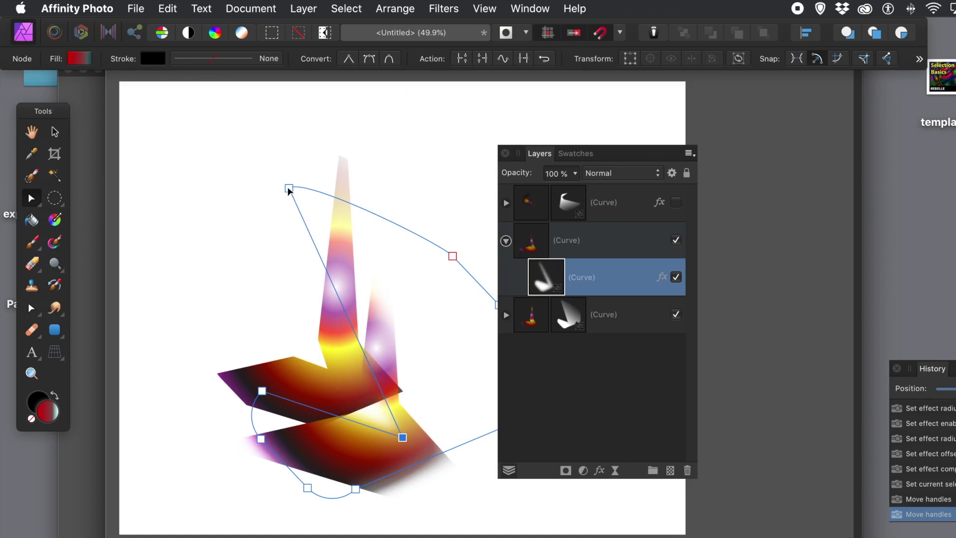
drag(290, 191, 324, 209)
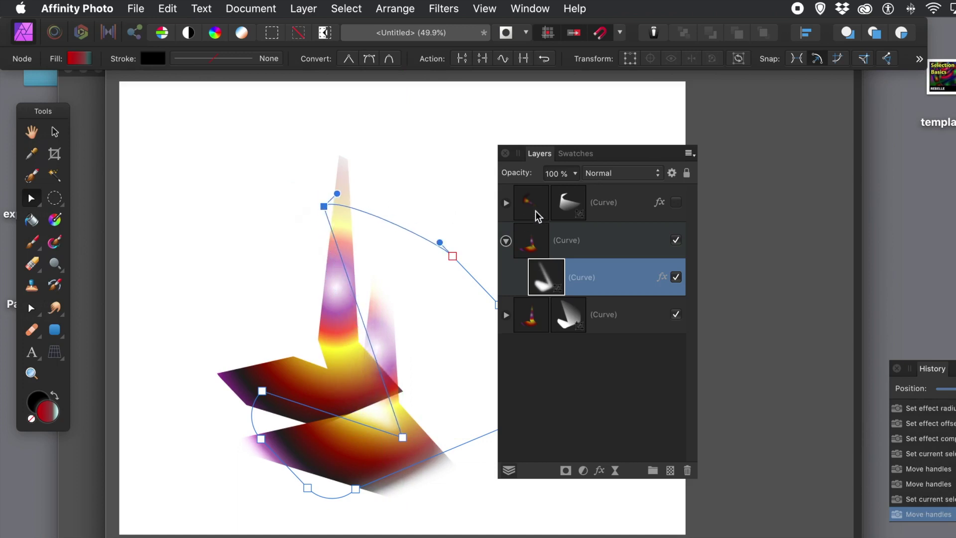
Collapse the curve group, make the top blurred Curve layer visible again, and select it.
click(507, 241)
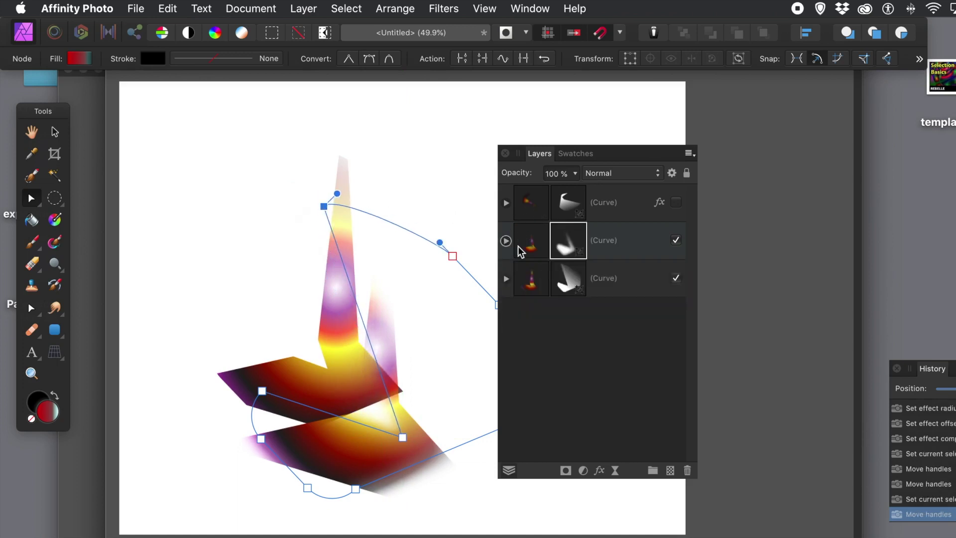
click(677, 202)
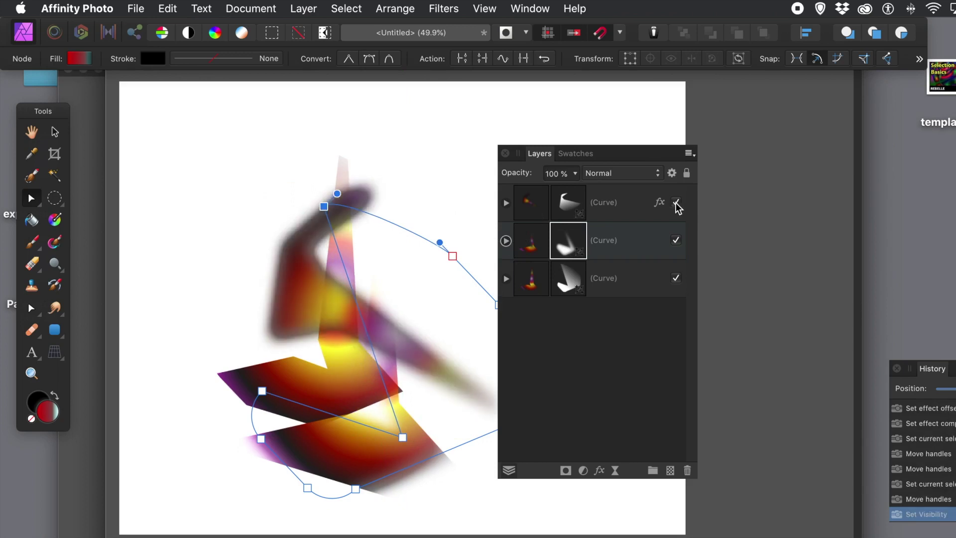
click(628, 200)
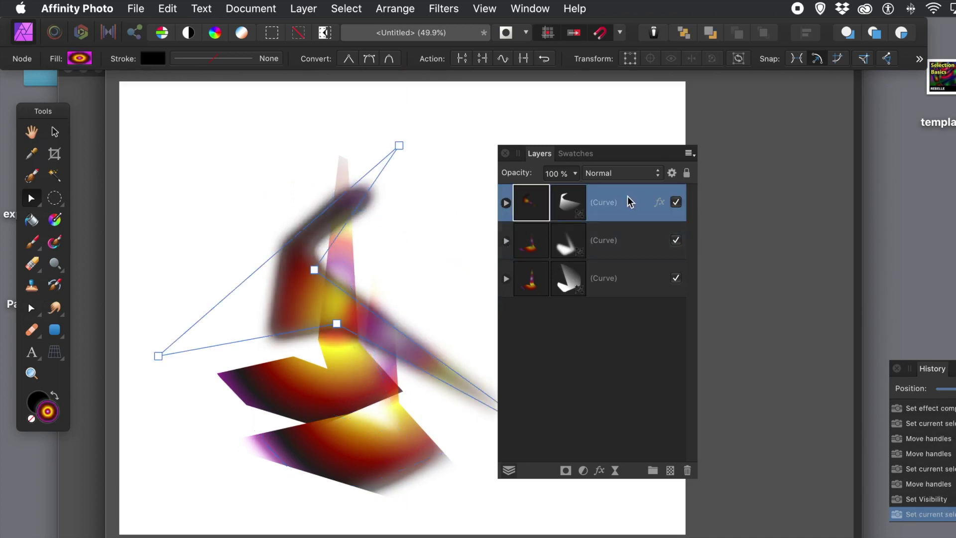
Group the three spike Curve layers into one Group and select it on the canvas.
shift+click(622, 243)
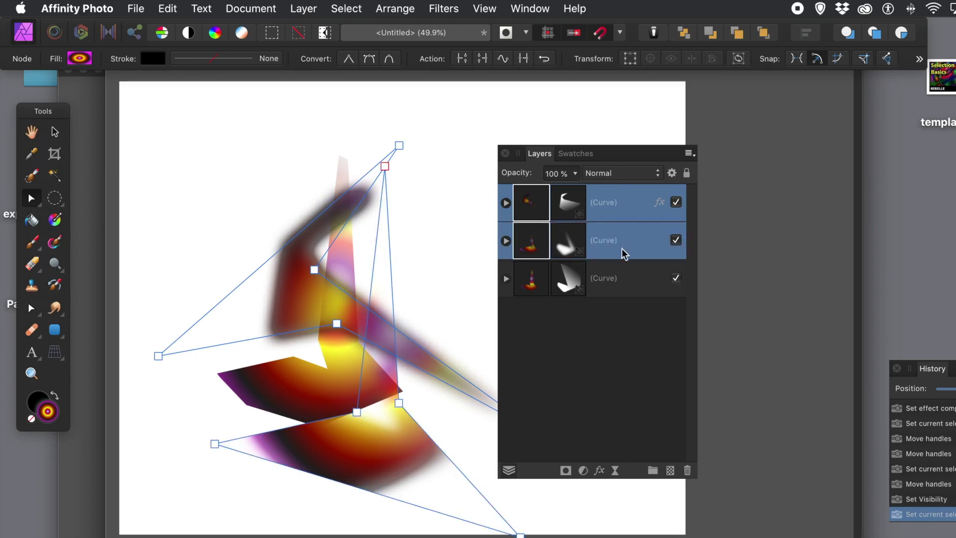
shift+click(614, 280)
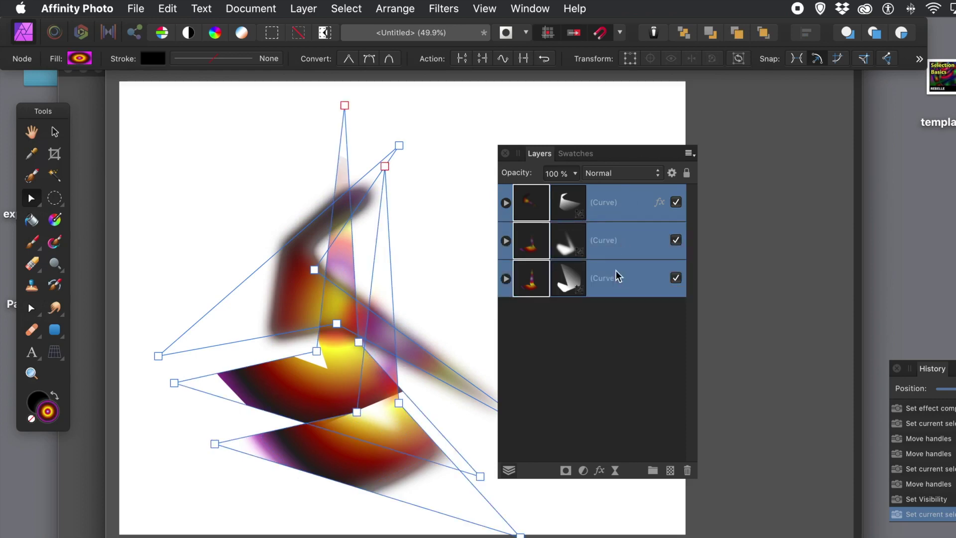
right_click(600, 205)
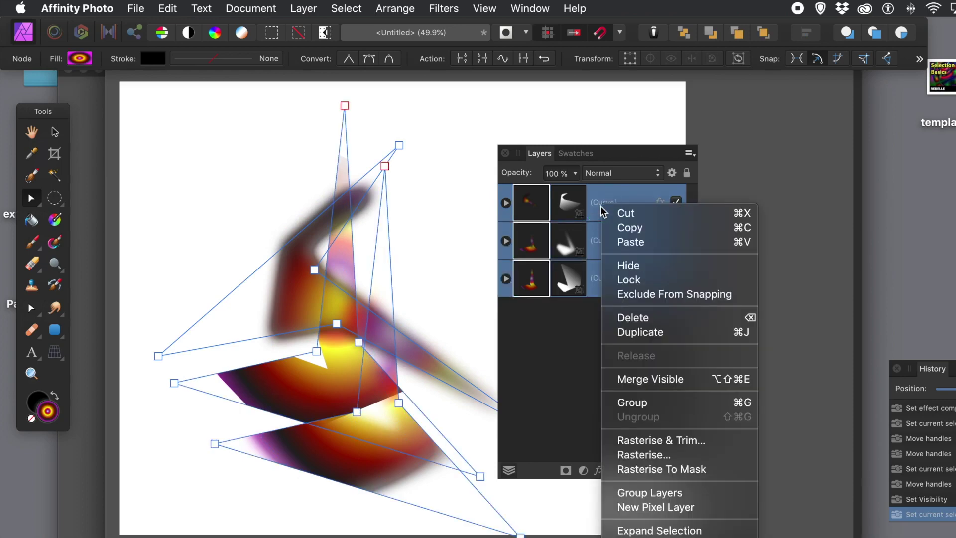
click(629, 403)
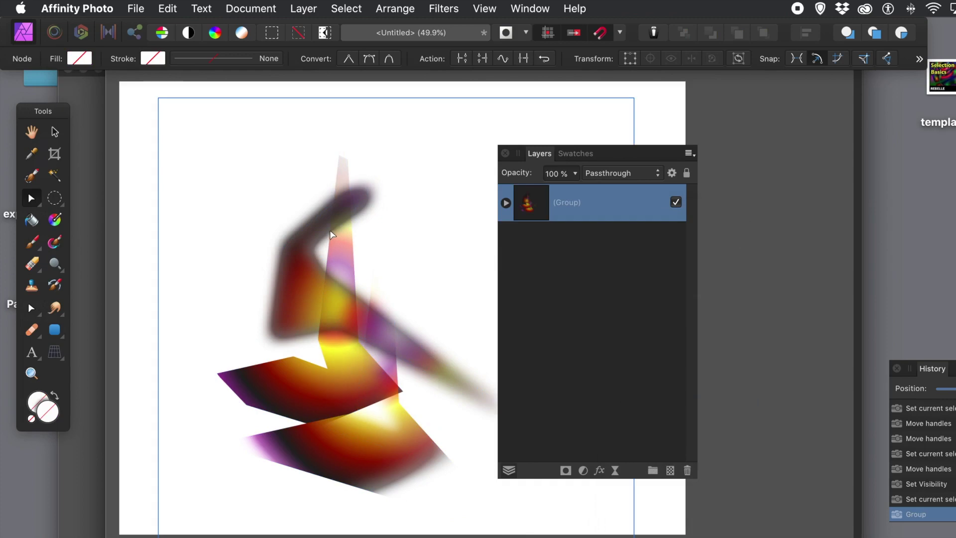
drag(327, 228, 416, 300)
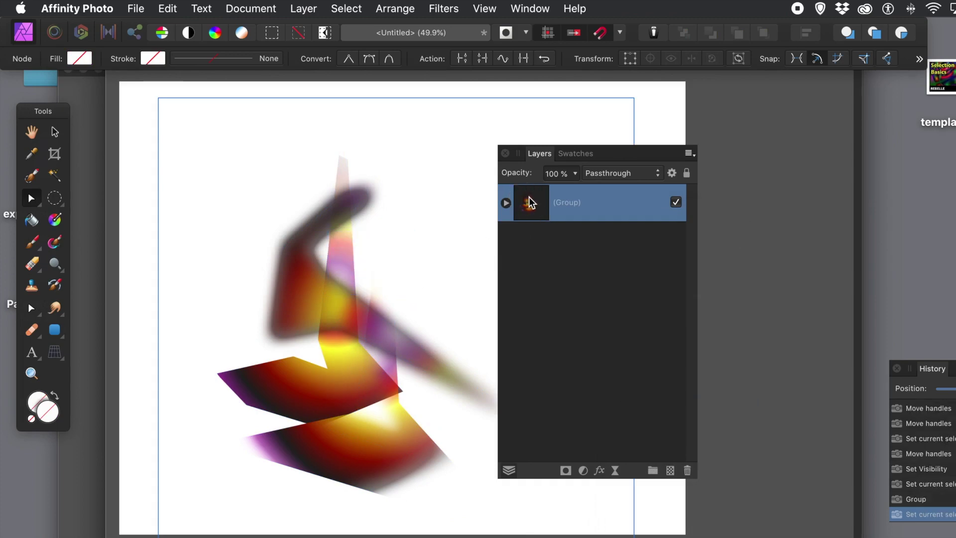
Scale the group down, rotate it about 40°, move it to the upper left, and duplicate it slightly lower.
click(55, 131)
drag(159, 98, 301, 237)
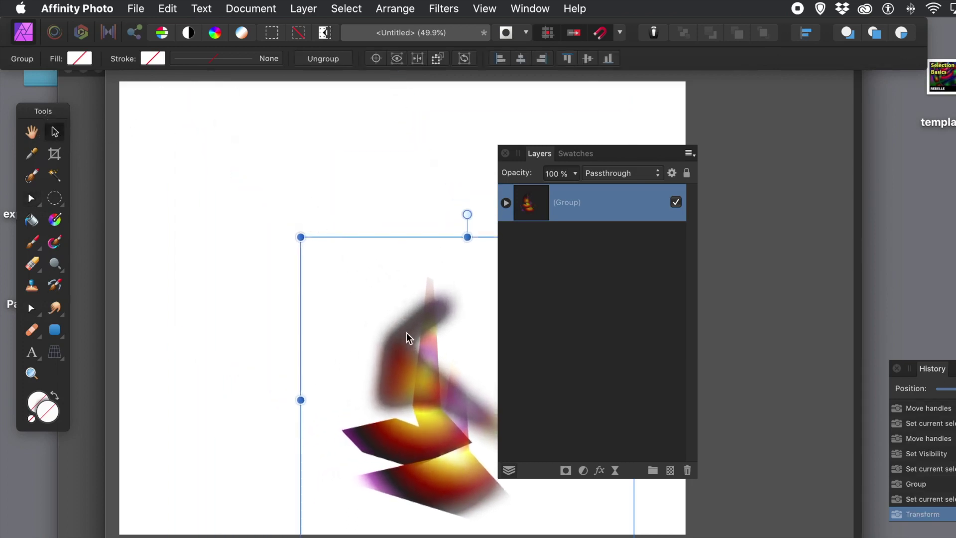
drag(418, 359, 273, 304)
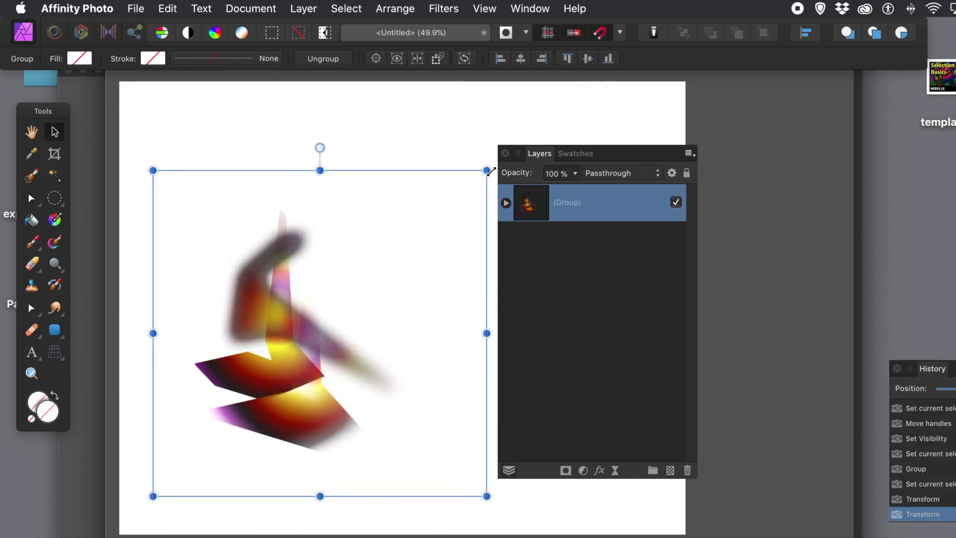
drag(487, 170, 430, 225)
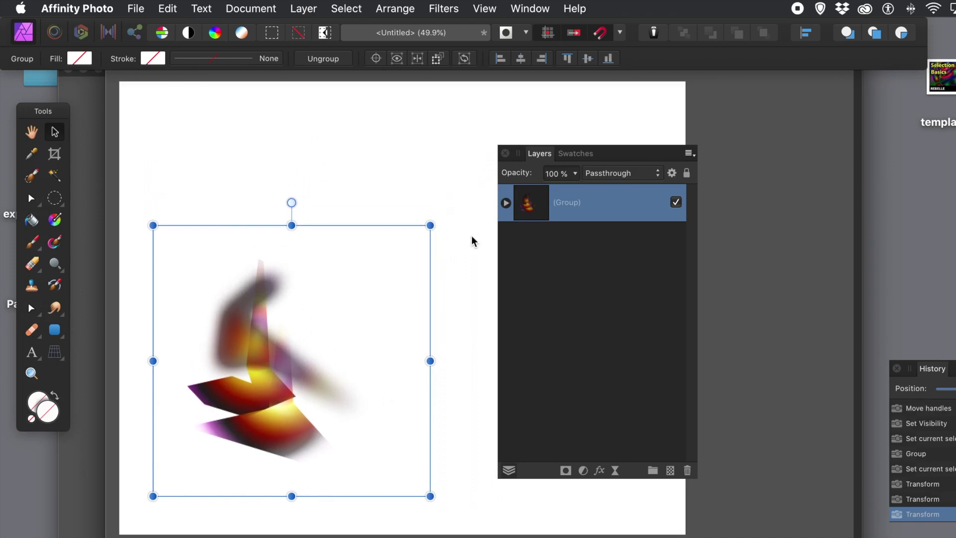
drag(434, 215, 506, 379)
drag(296, 322, 286, 159)
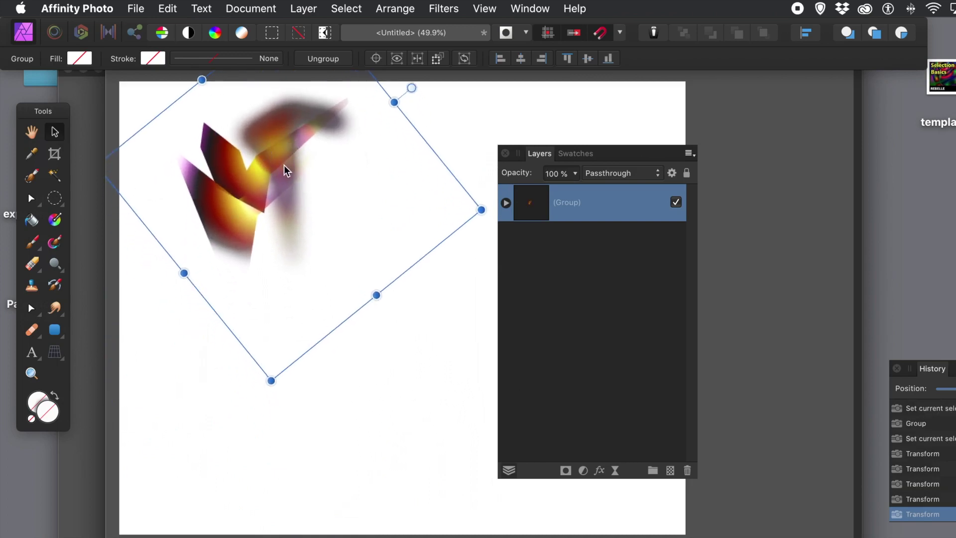
drag(276, 158, 330, 204)
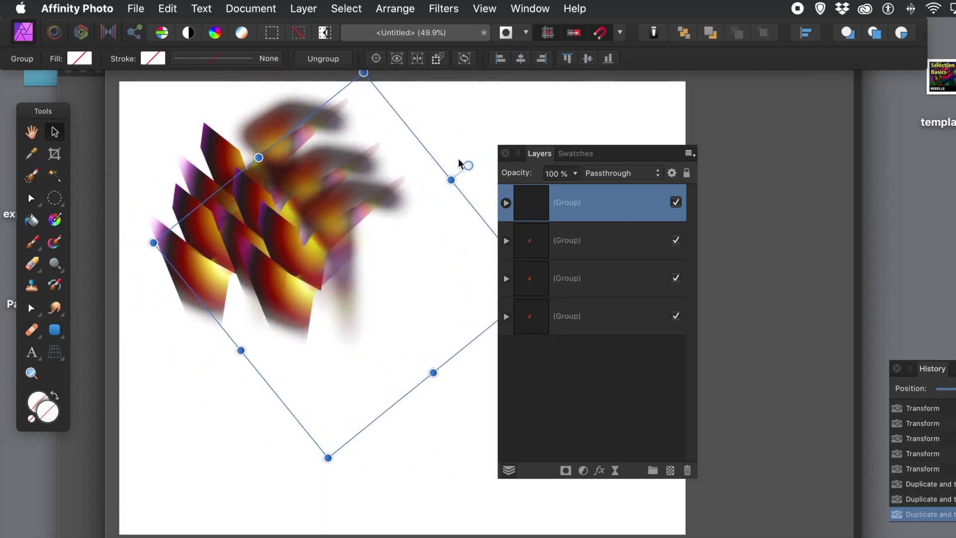
Deselect everything, then select the second group copy in the Layers panel.
click(469, 132)
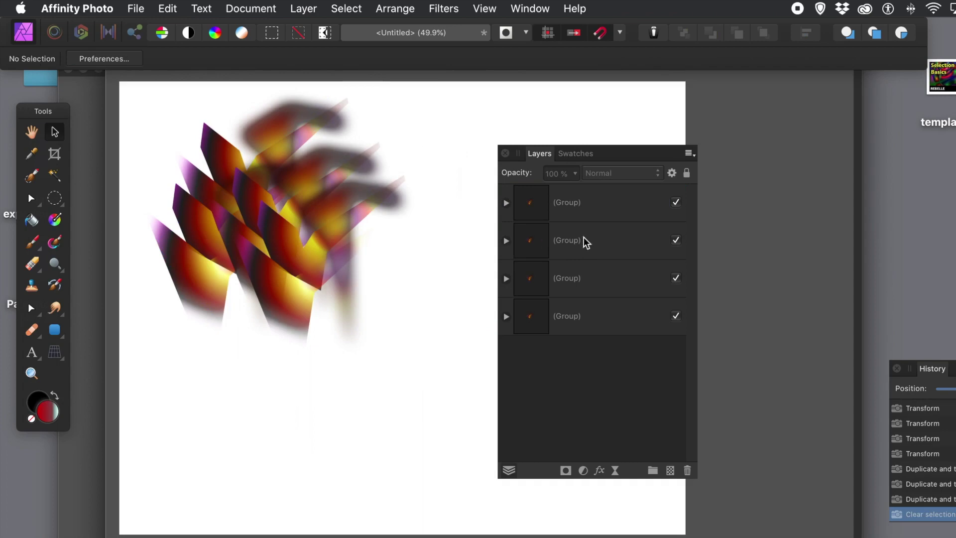
click(584, 241)
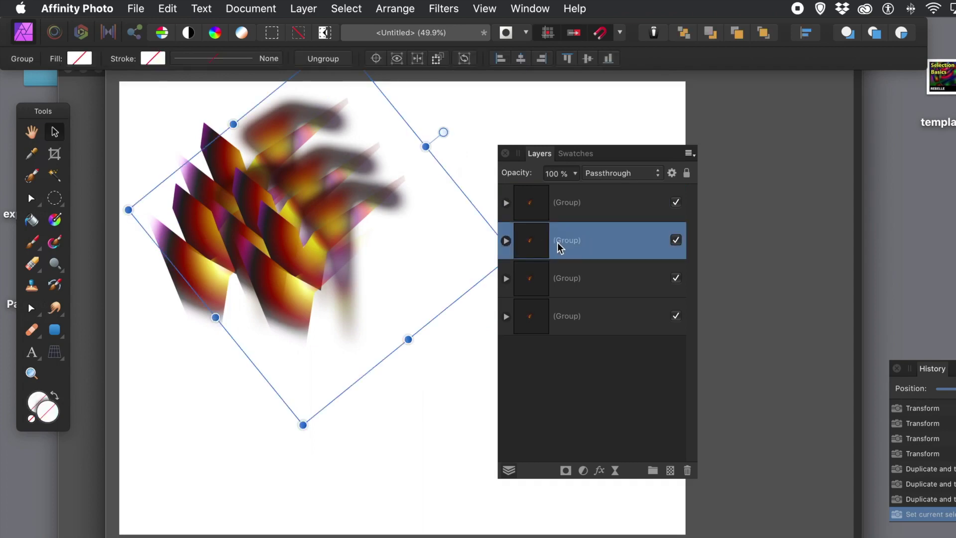
Select all four group copies in the Layers panel and group them into one Group.
click(566, 386)
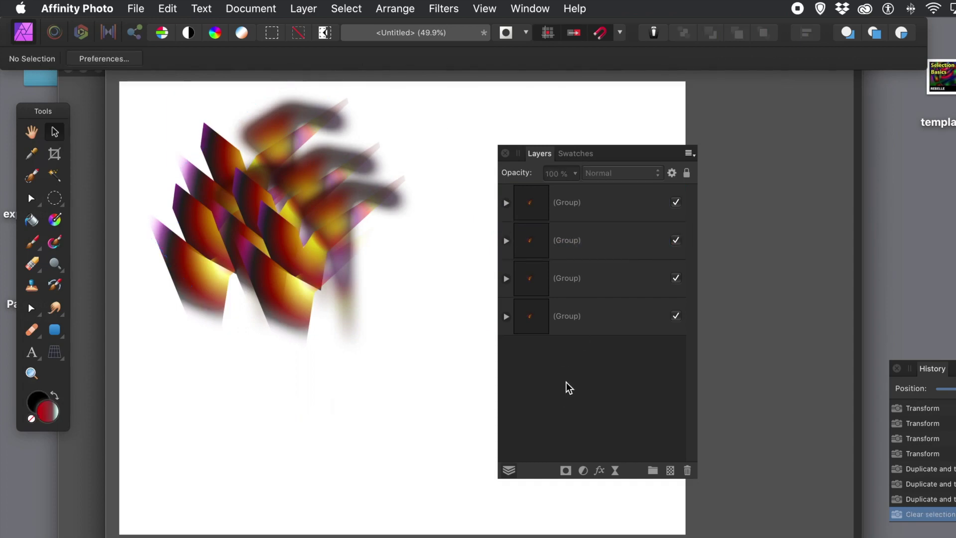
click(56, 330)
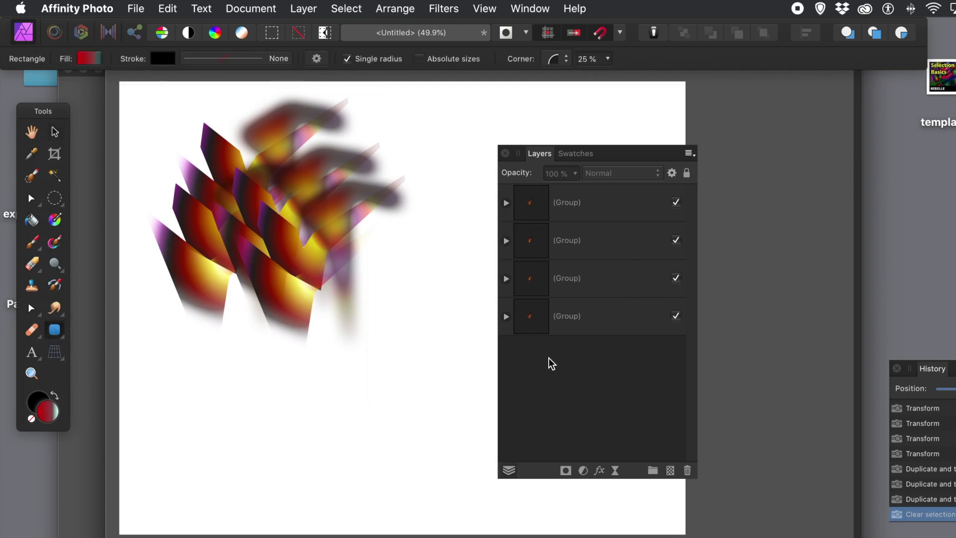
click(577, 204)
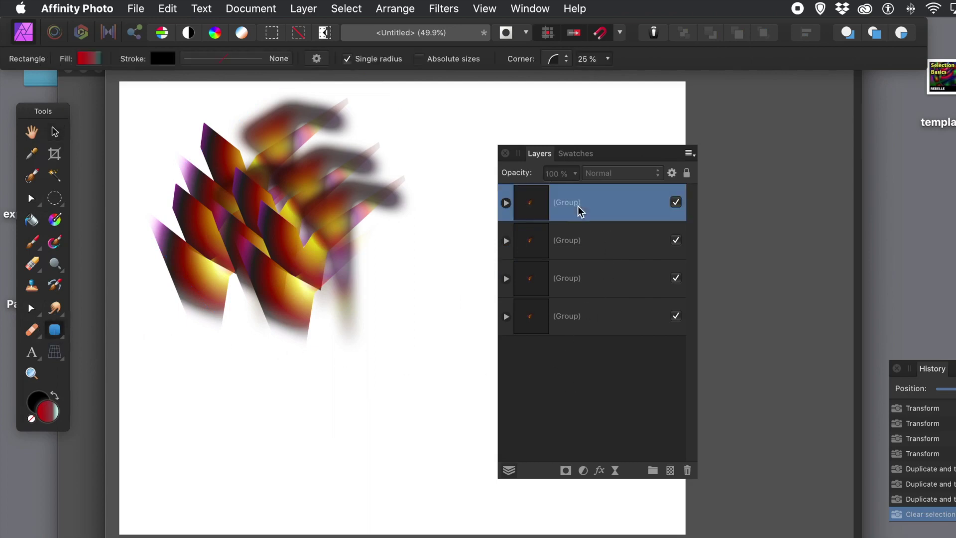
shift+click(583, 316)
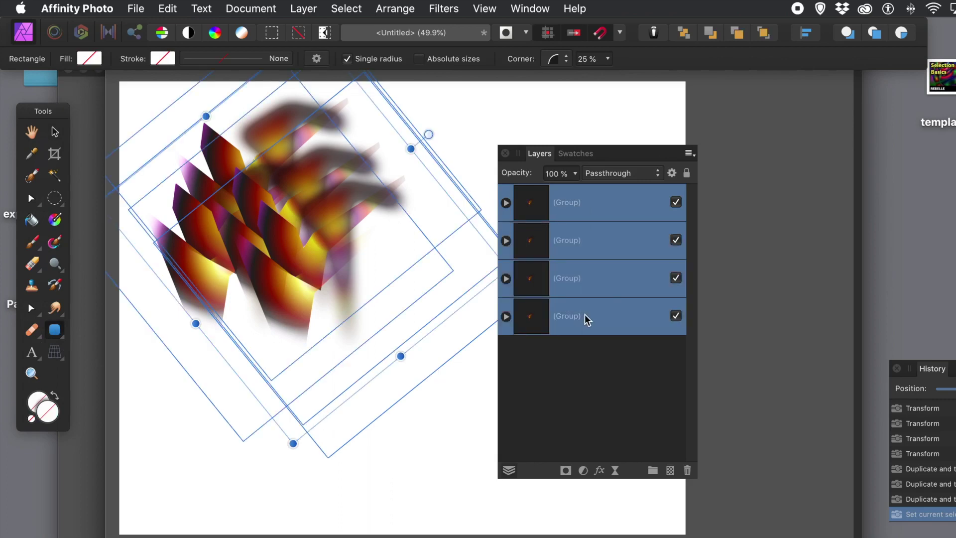
right_click(605, 205)
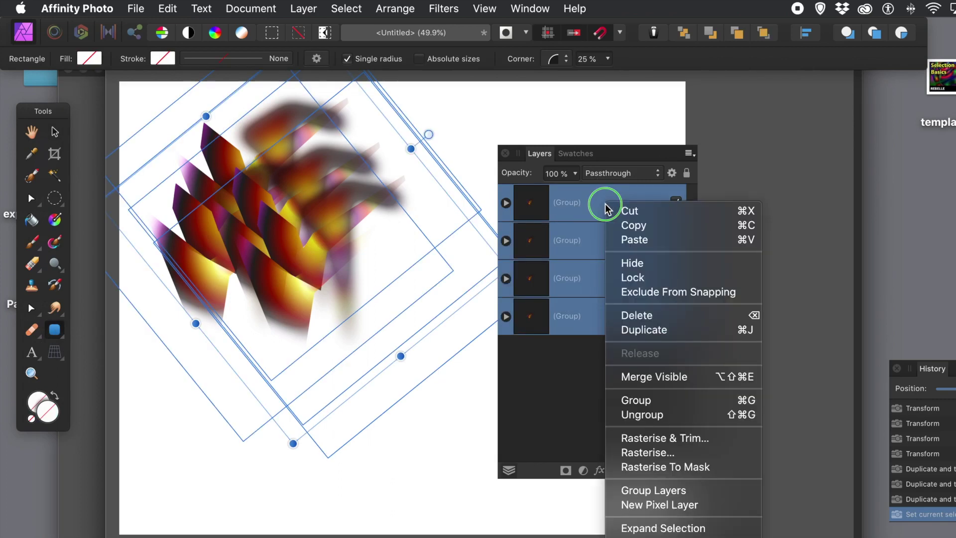
click(640, 401)
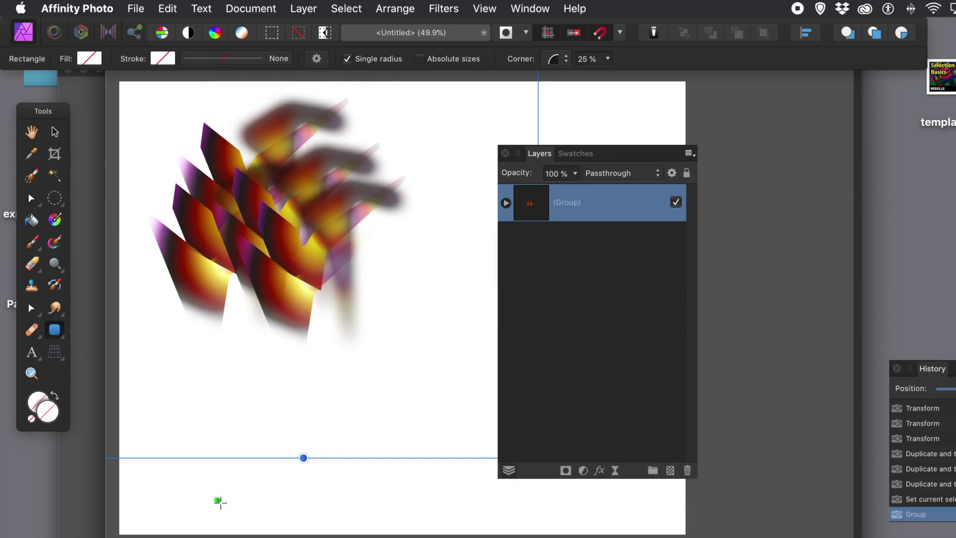
Draw a rounded rectangle, move it over the pattern, and nest it in the group as a mask.
mouse_move(325, 513)
mouse_down()
mouse_move(193, 408)
mouse_move(158, 361)
mouse_up()
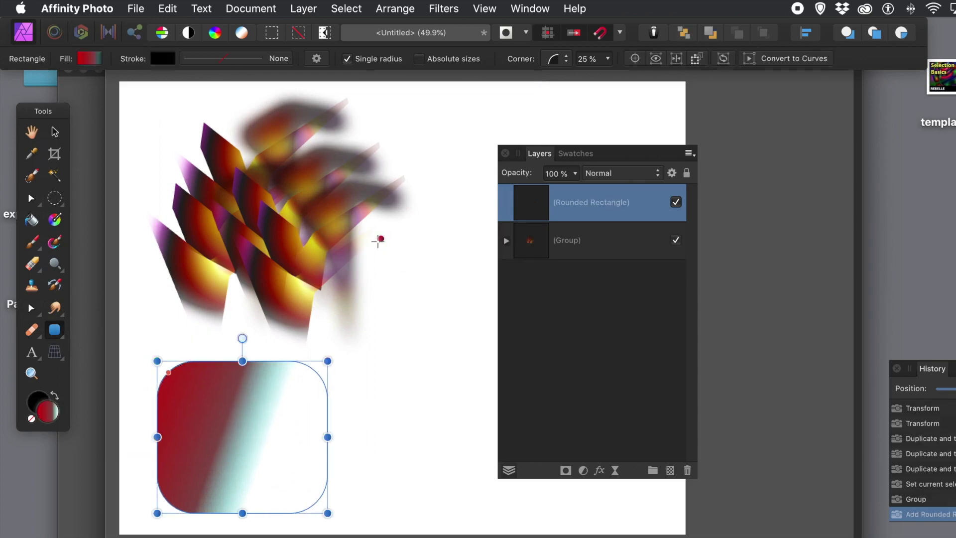
click(55, 131)
drag(180, 423, 278, 338)
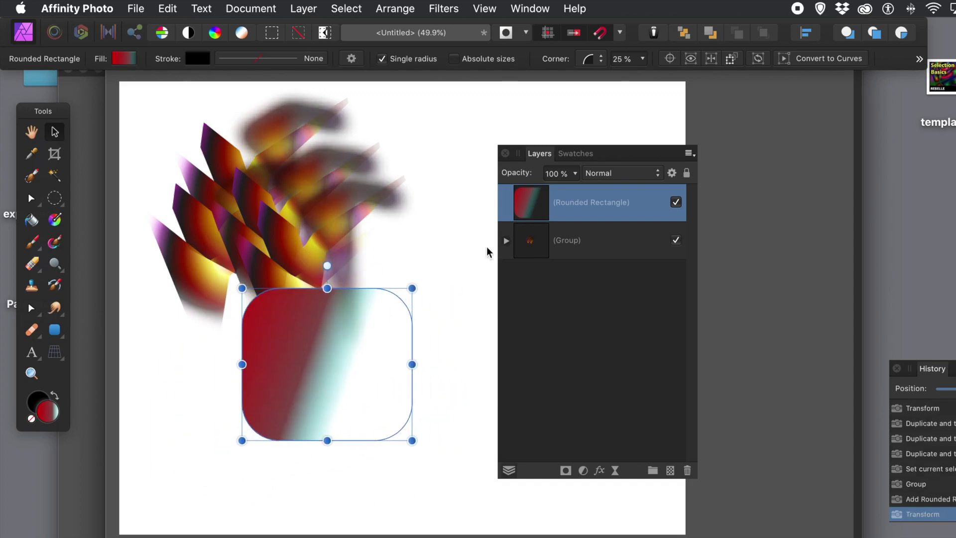
drag(539, 215, 548, 235)
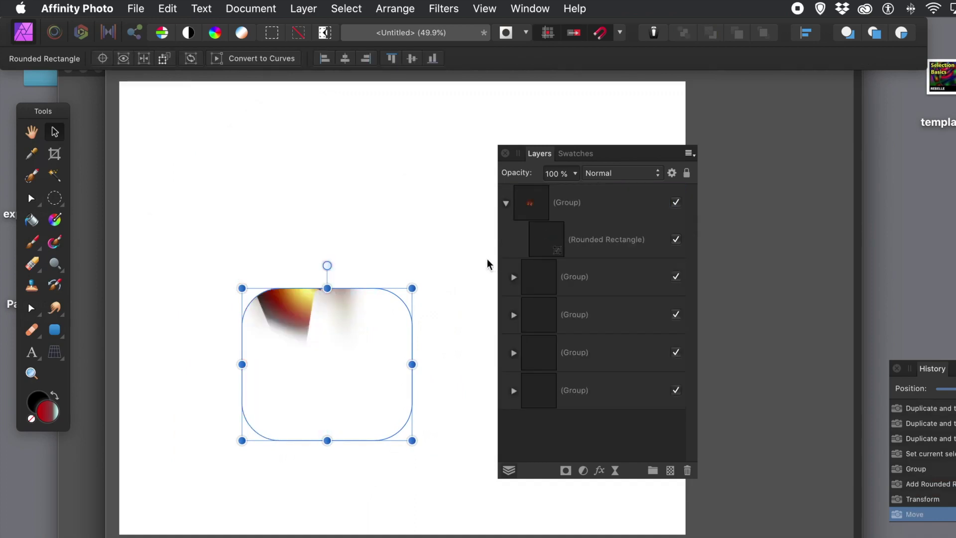
Enlarge the rounded-rectangle mask and shift the masked group up and to the left.
drag(242, 288, 177, 205)
drag(269, 280, 312, 262)
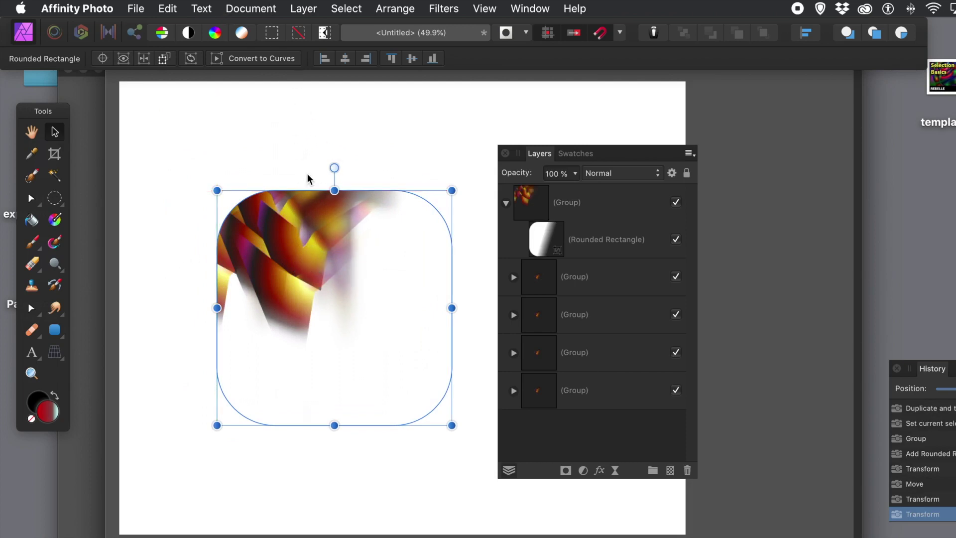
drag(291, 243, 262, 212)
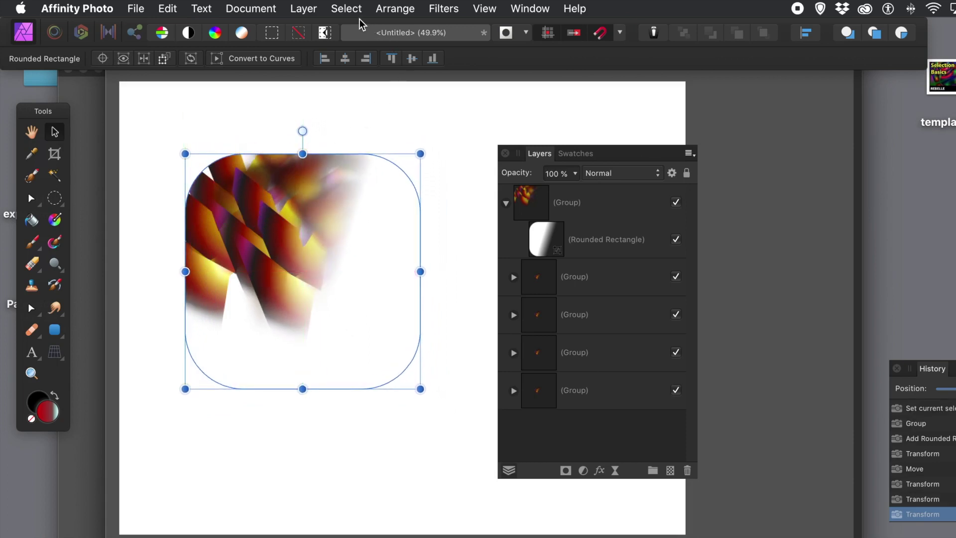
Convert the rounded rectangle to curves and pull three of its nodes inward into an irregular outline.
click(305, 9)
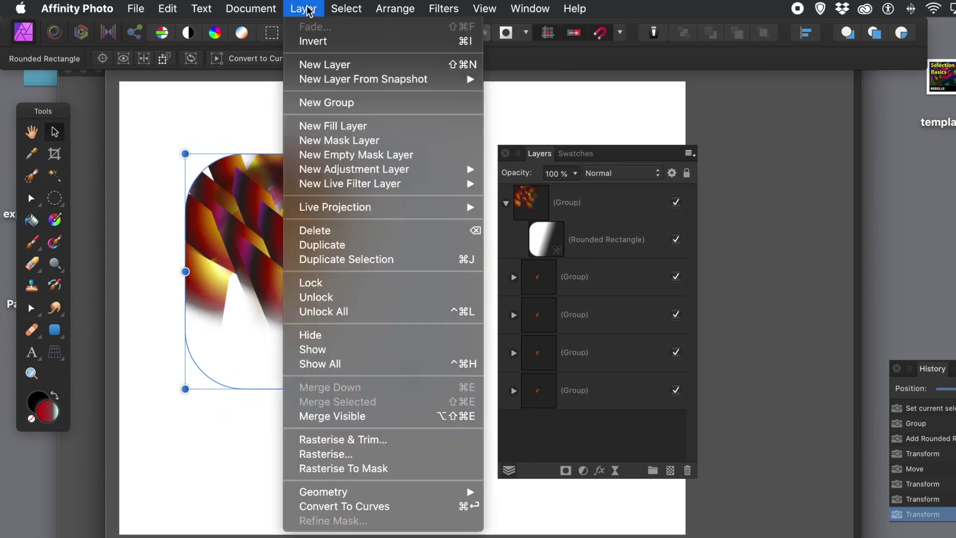
click(373, 506)
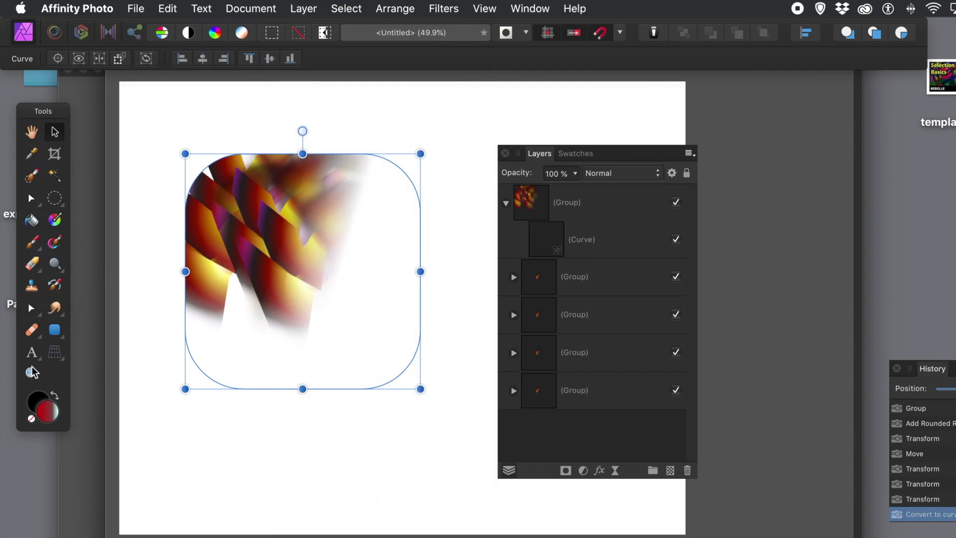
click(31, 307)
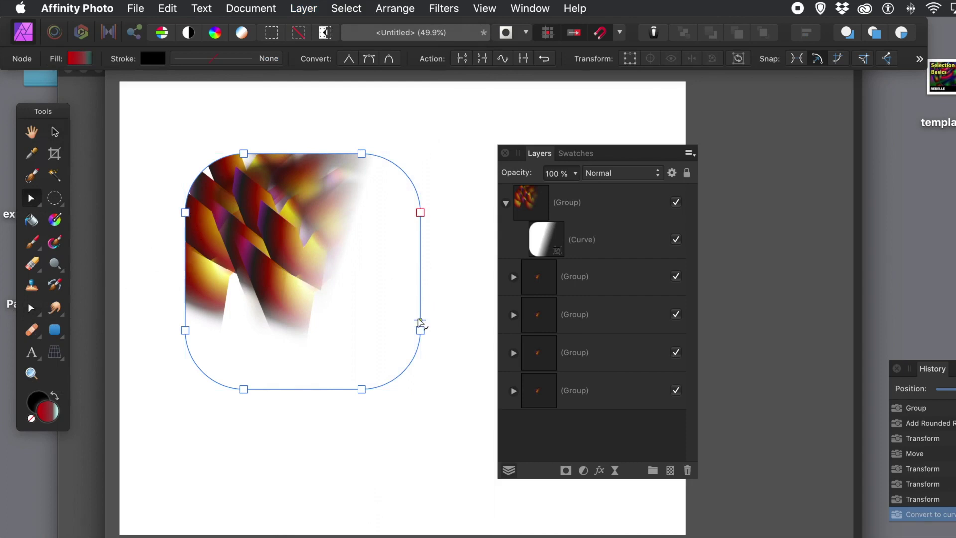
drag(421, 332, 286, 258)
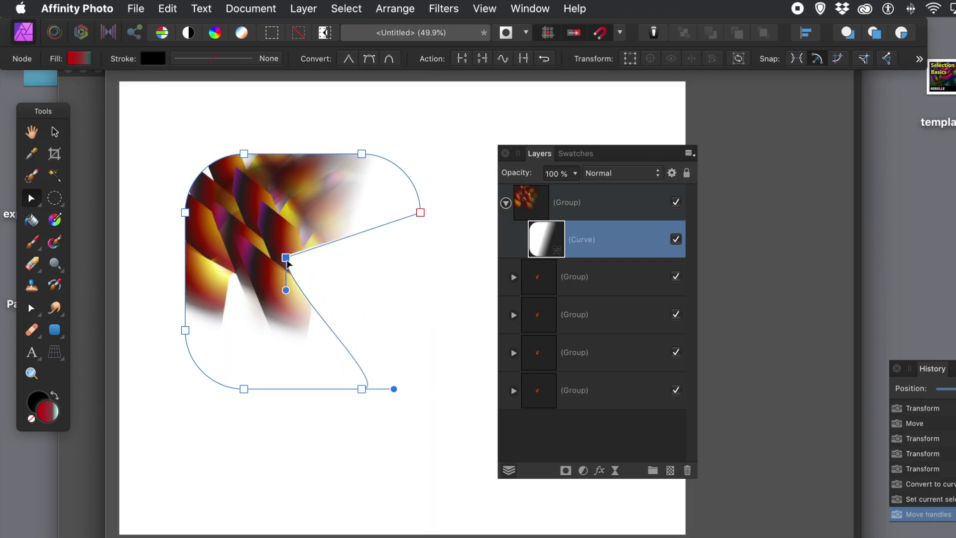
drag(362, 389, 272, 323)
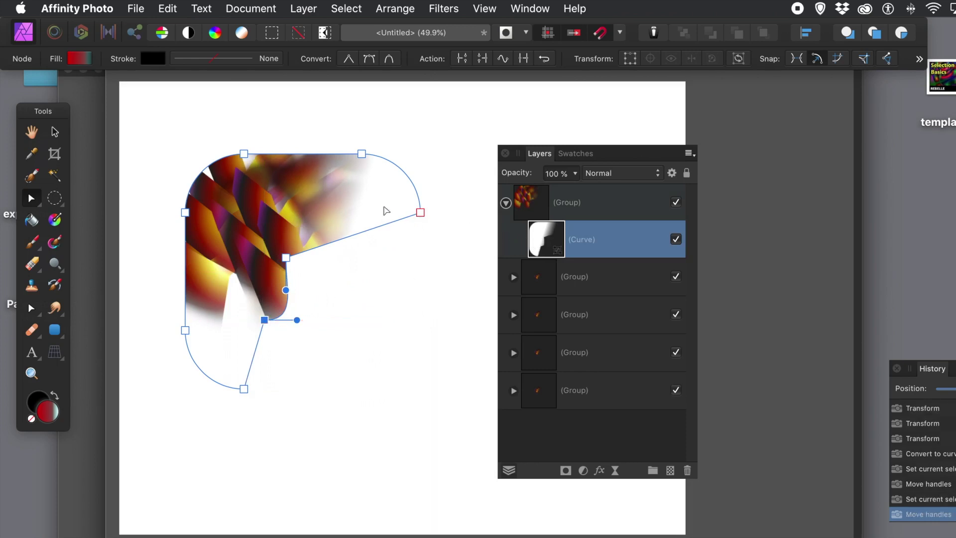
drag(420, 213, 334, 222)
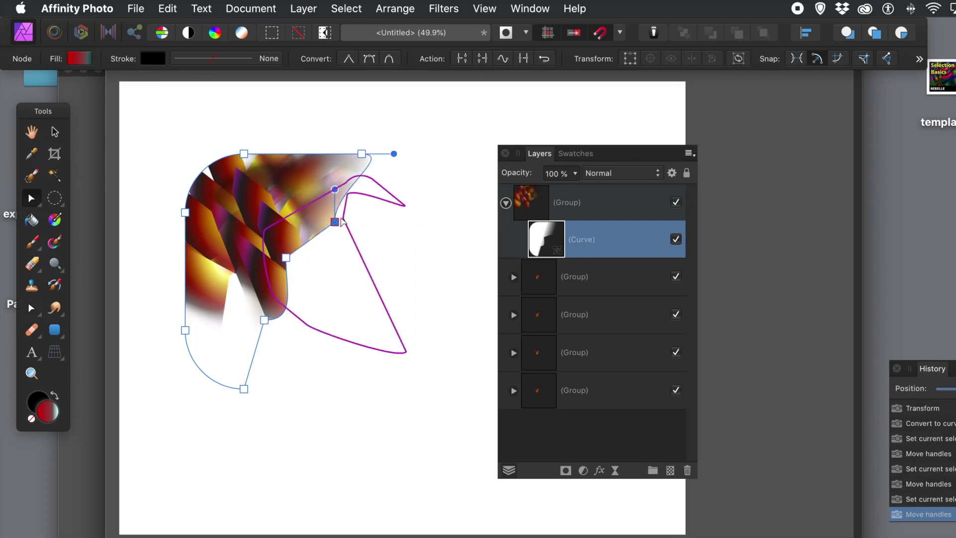
Enlarge the masked group toward the lower right, then open Layer Effects for the curve mask.
click(516, 201)
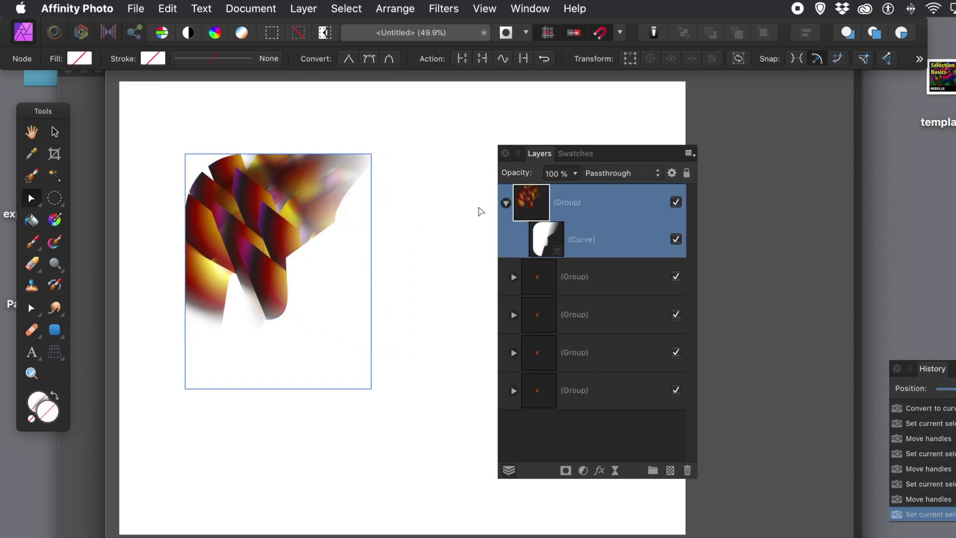
click(54, 132)
drag(372, 388, 523, 461)
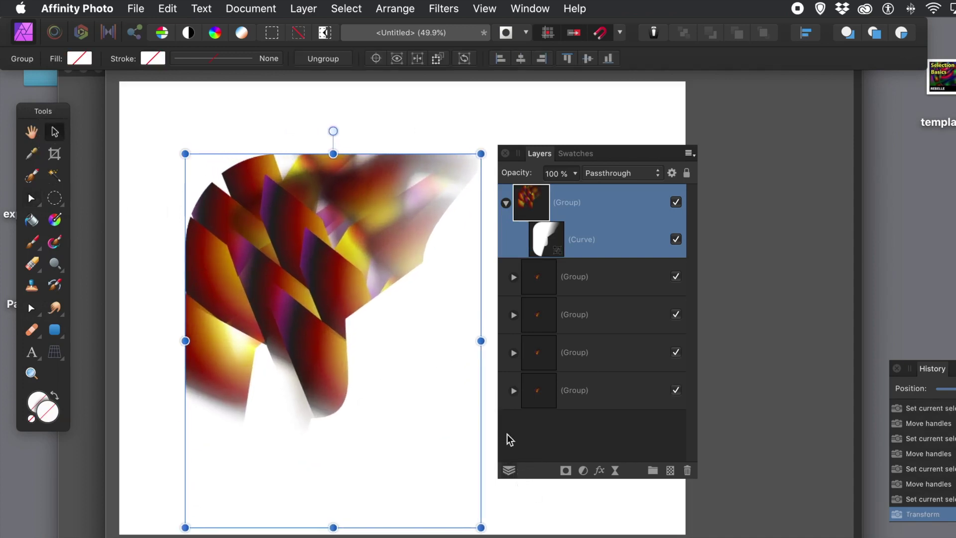
click(546, 239)
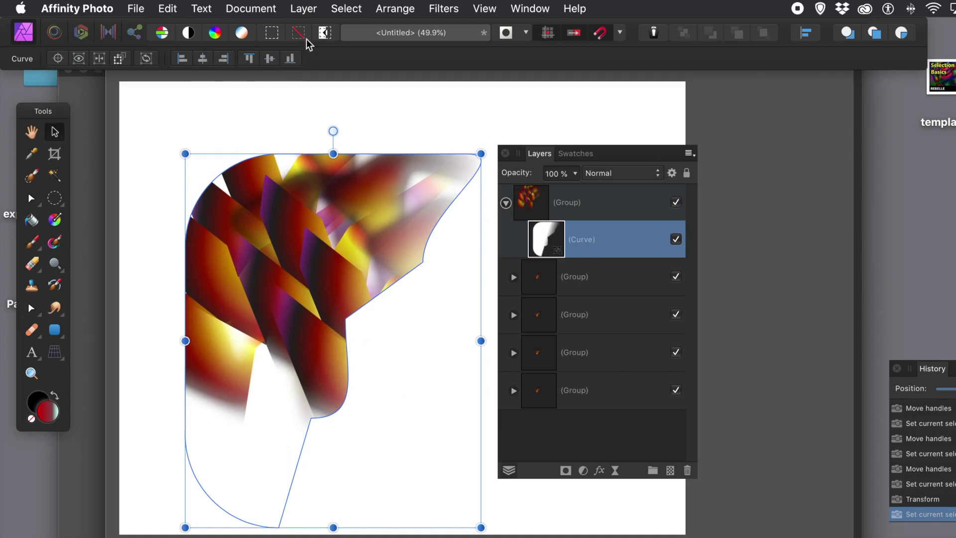
click(600, 471)
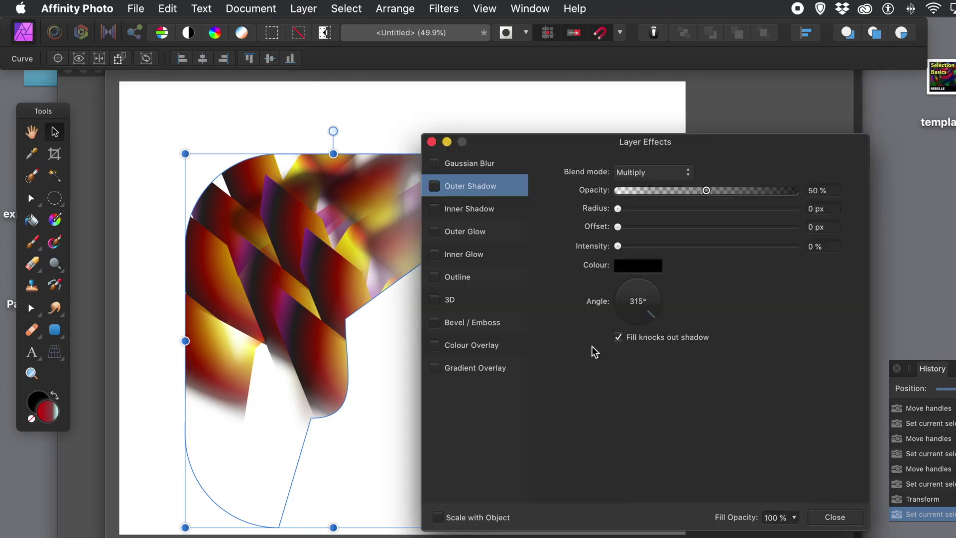
Give the curve mask a small-radius Outer Shadow and a 21.9 px Gaussian Blur.
click(435, 164)
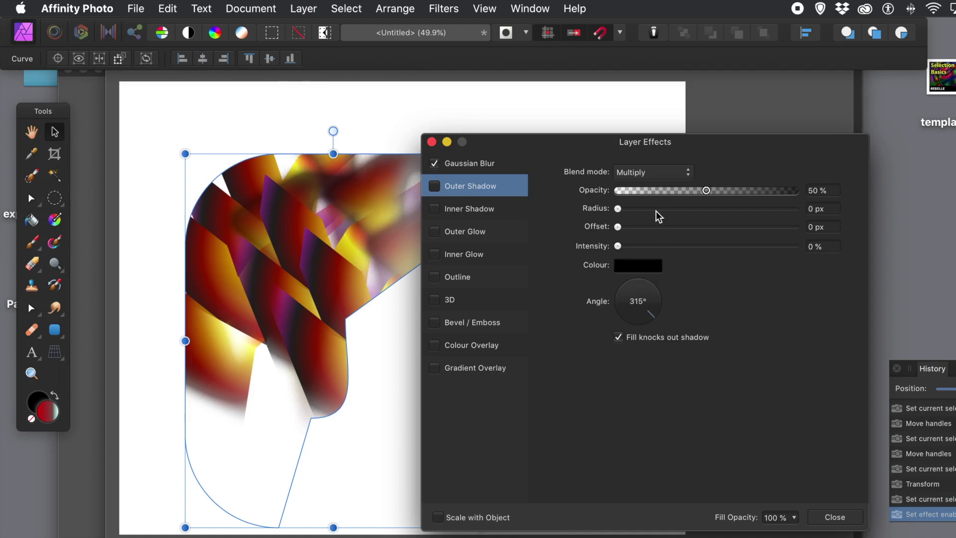
drag(618, 208, 672, 246)
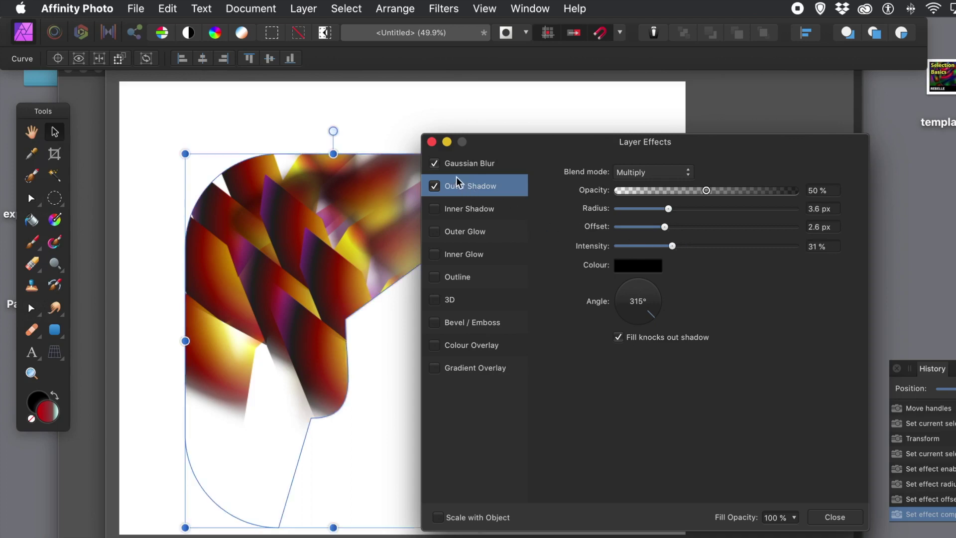
click(462, 164)
drag(630, 172, 721, 182)
click(832, 515)
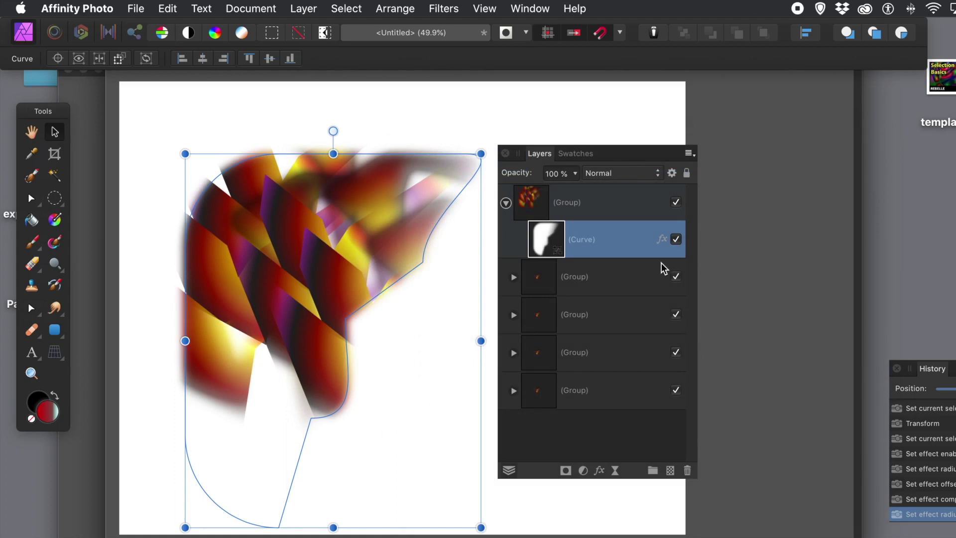
Select the top masked Group, peek inside the second group, then collapse the top Group.
click(530, 202)
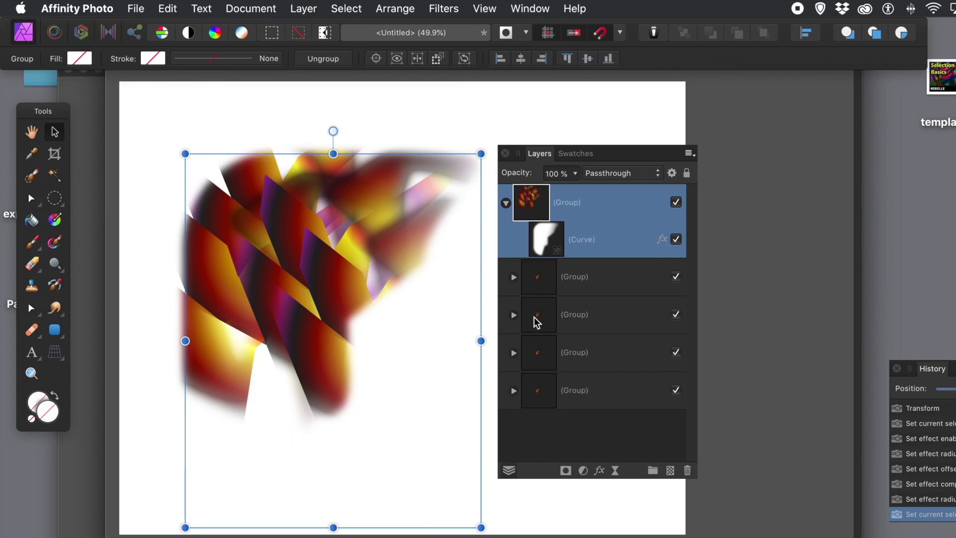
click(513, 277)
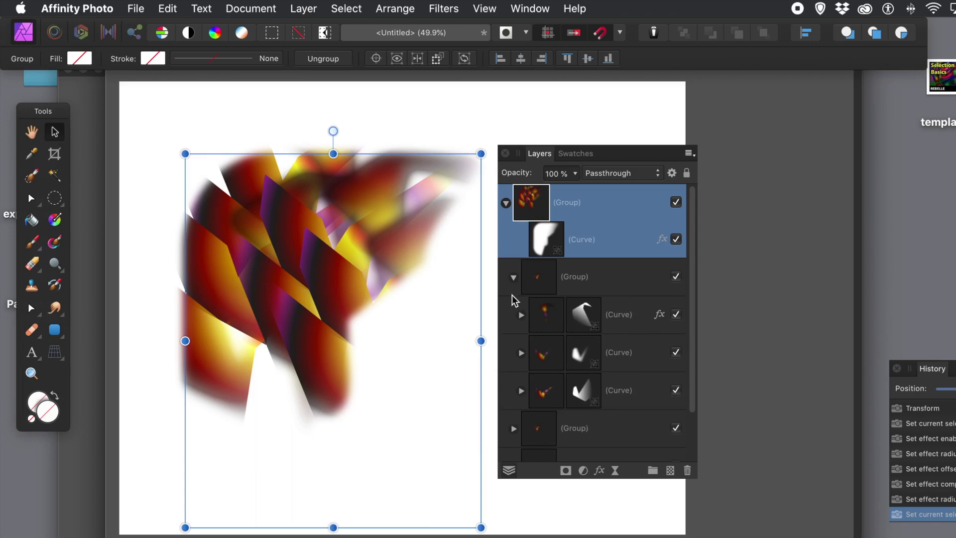
click(514, 277)
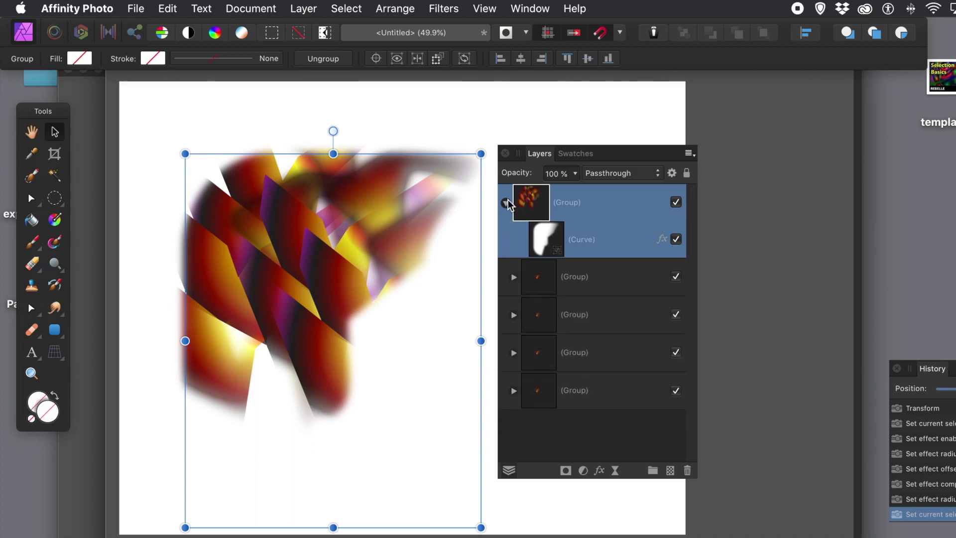
click(505, 204)
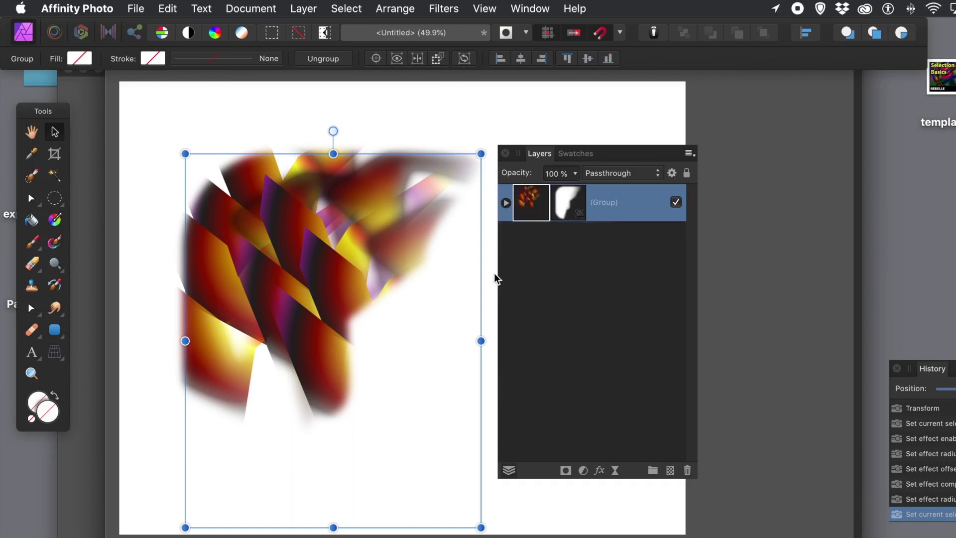
Shrink the masked group, move it to the upper left, and duplicate it offset down-right.
drag(185, 153, 219, 197)
drag(297, 273, 225, 195)
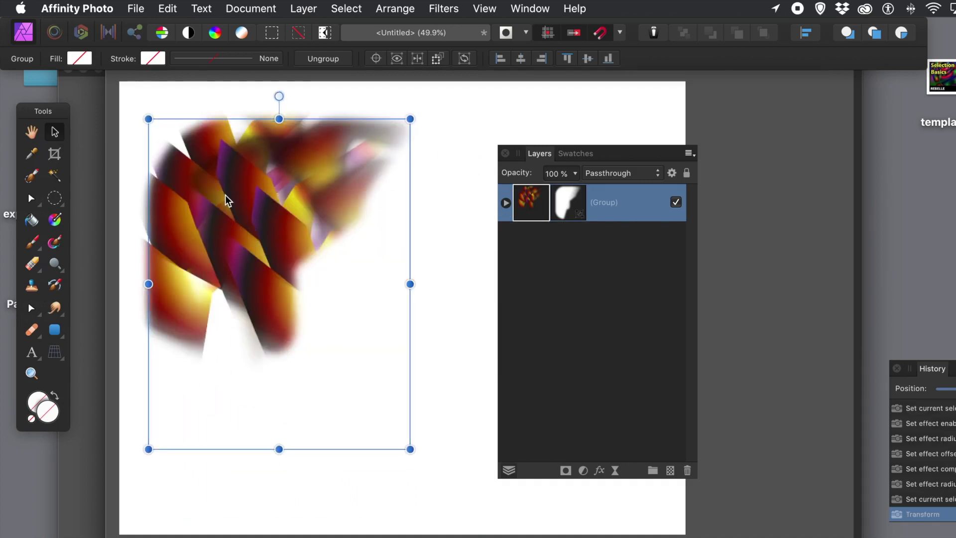
click(237, 223)
drag(238, 223, 399, 417)
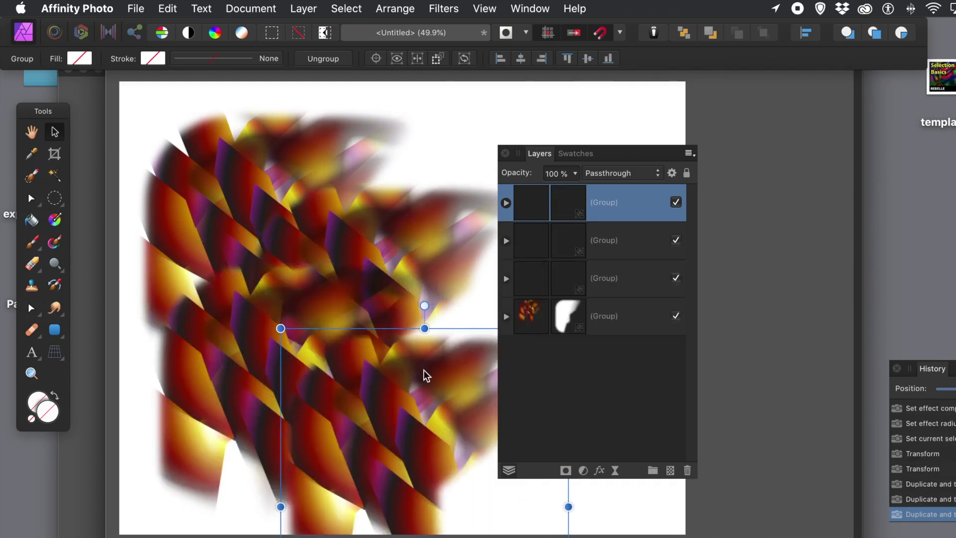
Expand the second group, its nested group and first curve in Layers to inspect the mask.
click(507, 241)
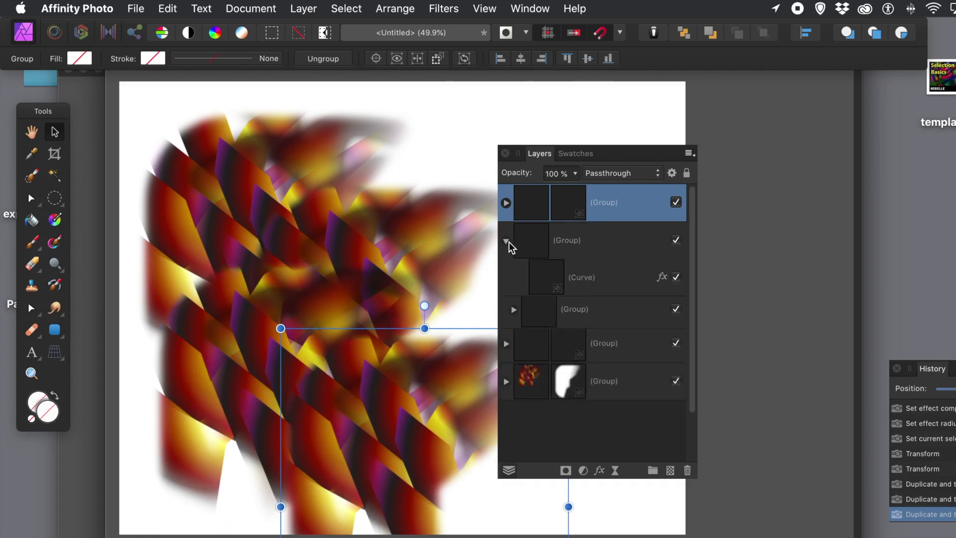
click(514, 315)
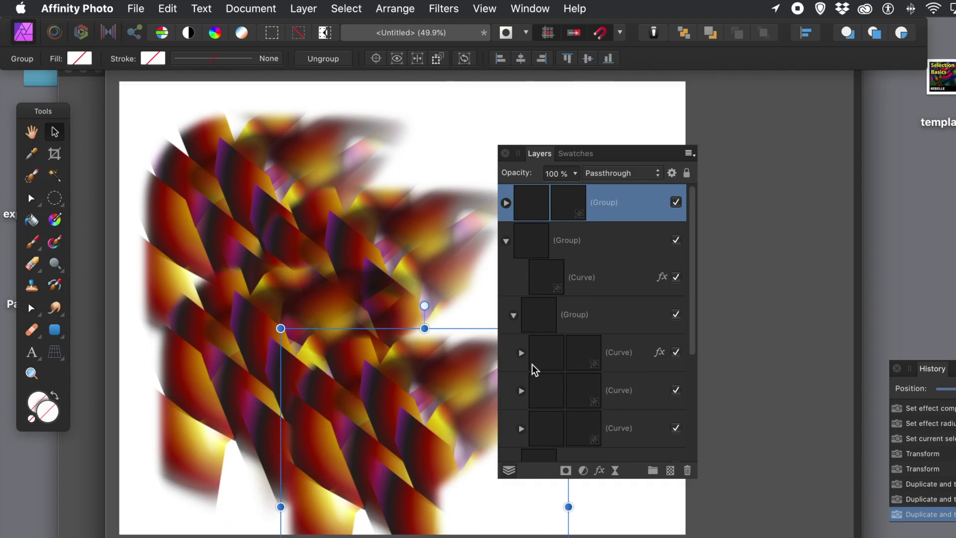
click(523, 353)
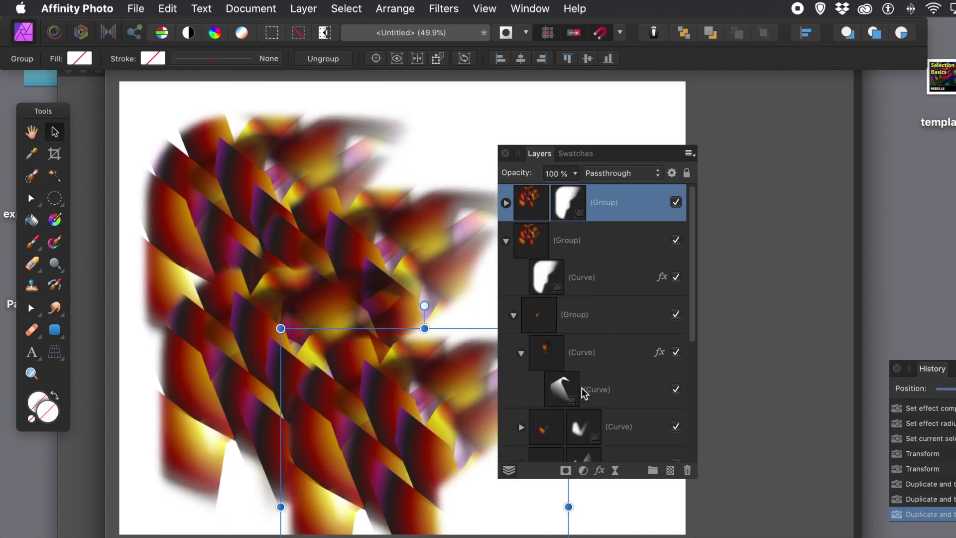
Stretch the nested gradient Curve in the duplicated group upward to about 7 in tall.
click(597, 391)
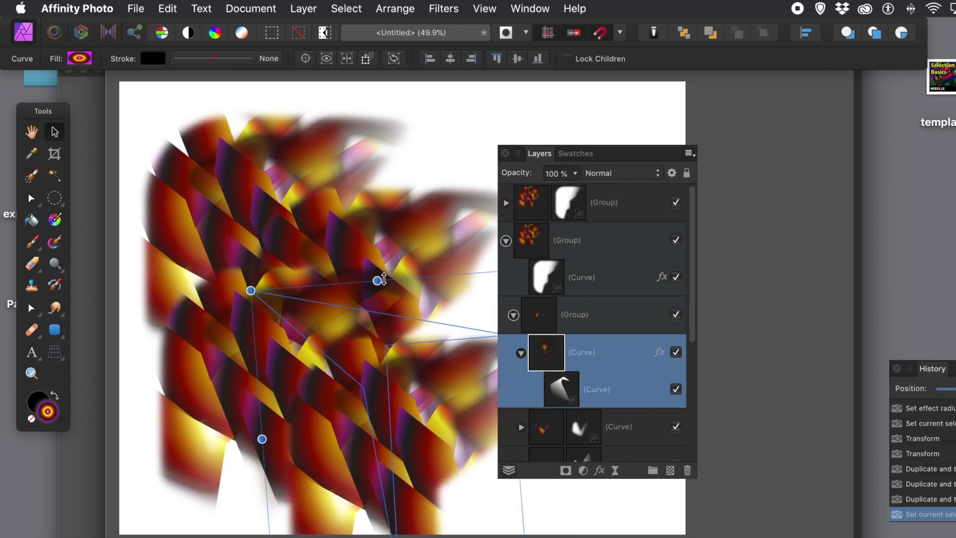
drag(377, 280, 369, 167)
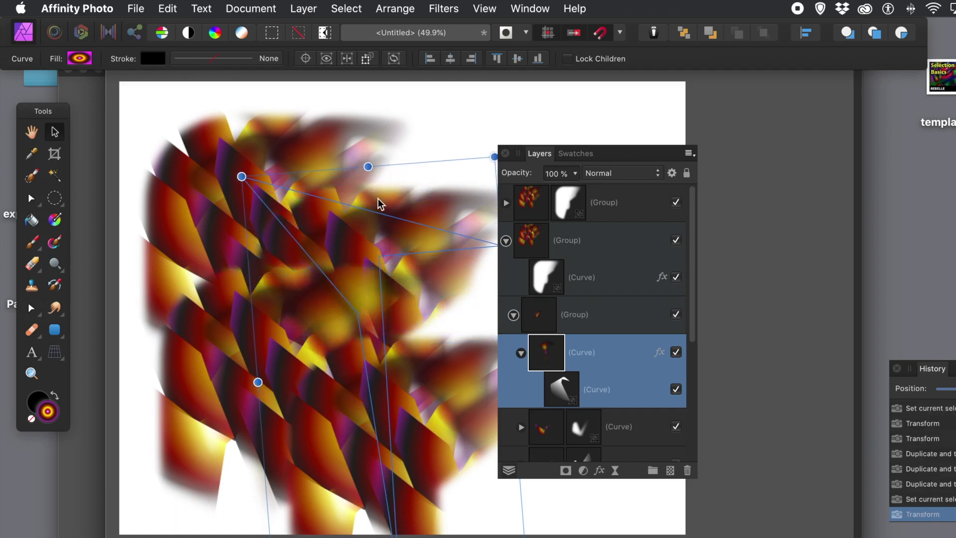